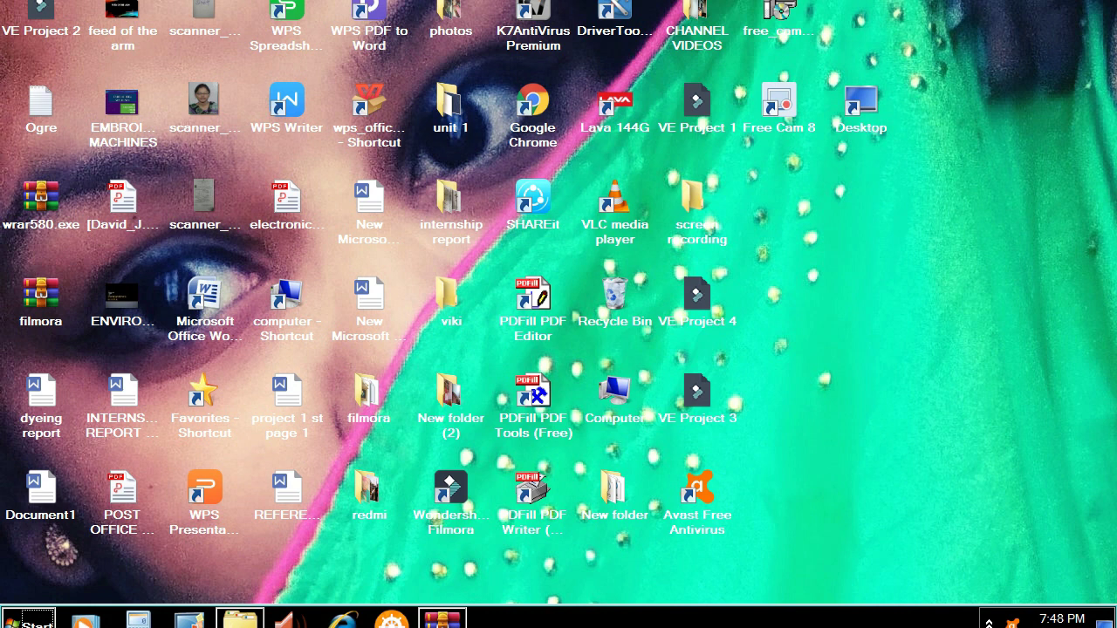
Launch Wondershare Filmora from the desktop.
click(450, 501)
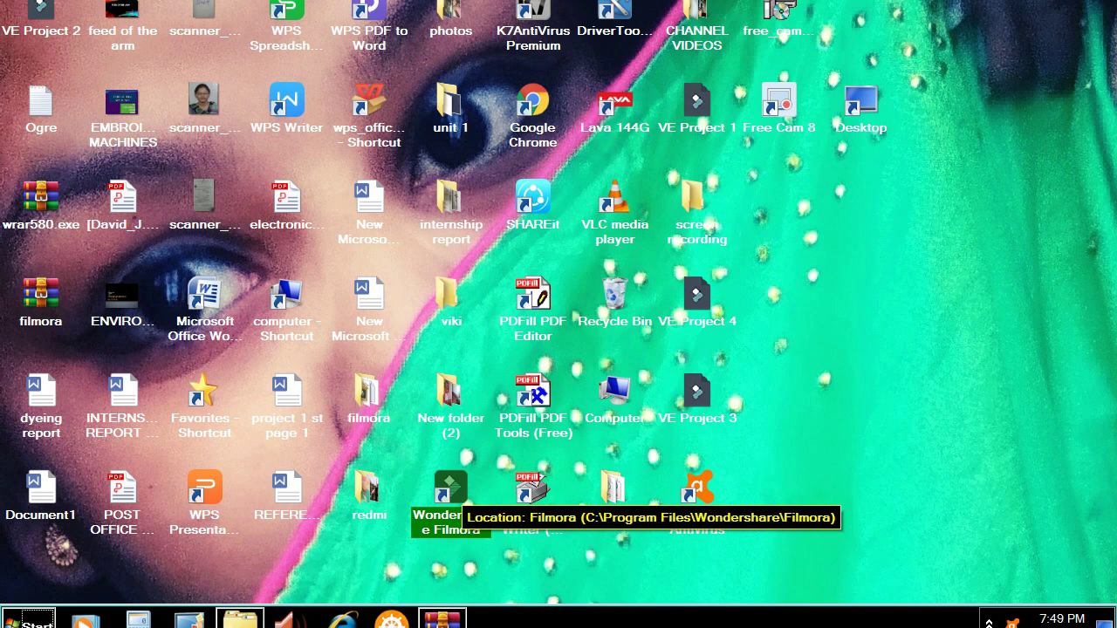
double_click(451, 502)
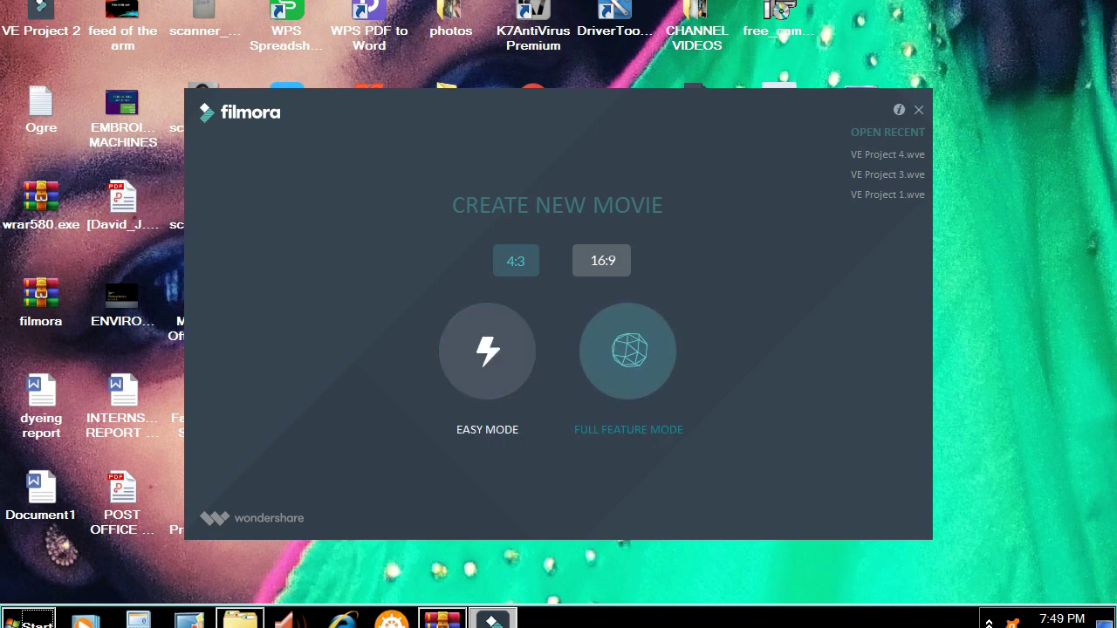
click(487, 351)
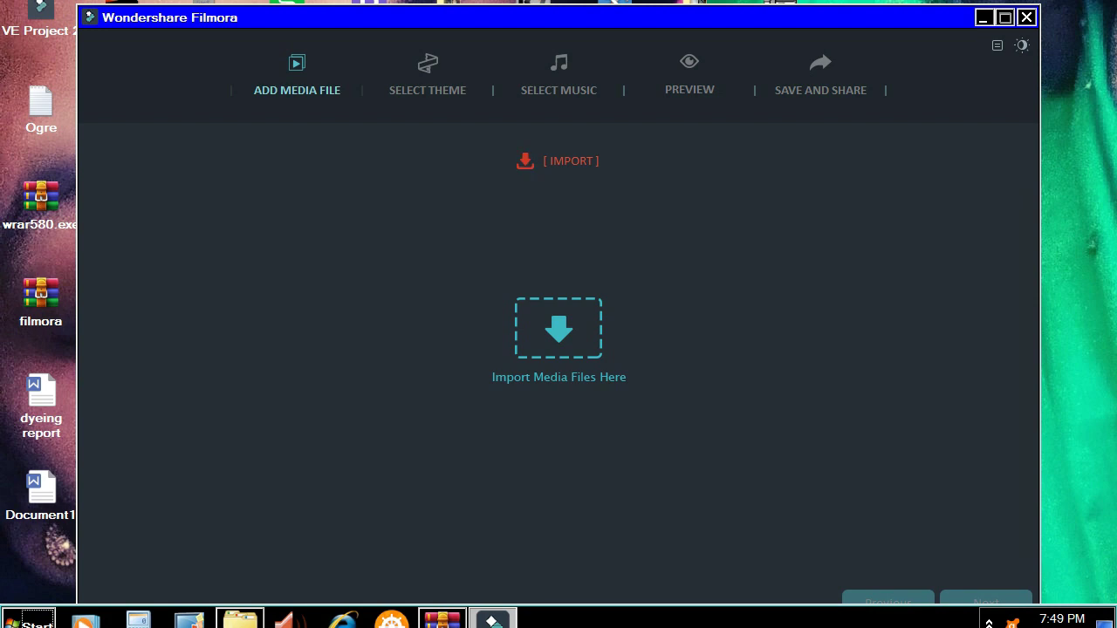
click(1026, 17)
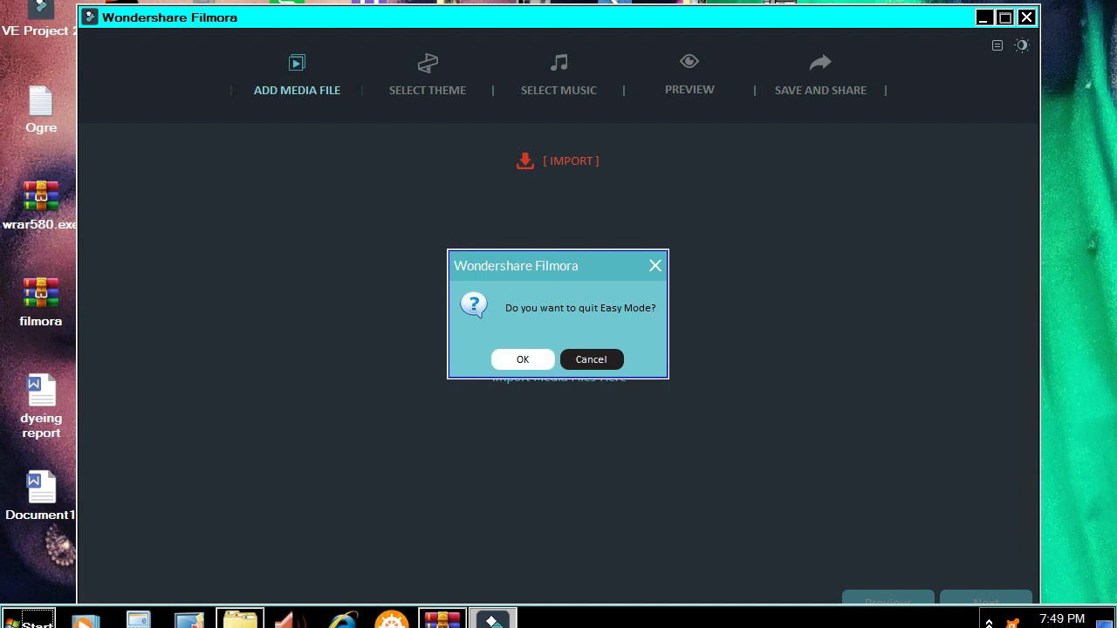
click(522, 358)
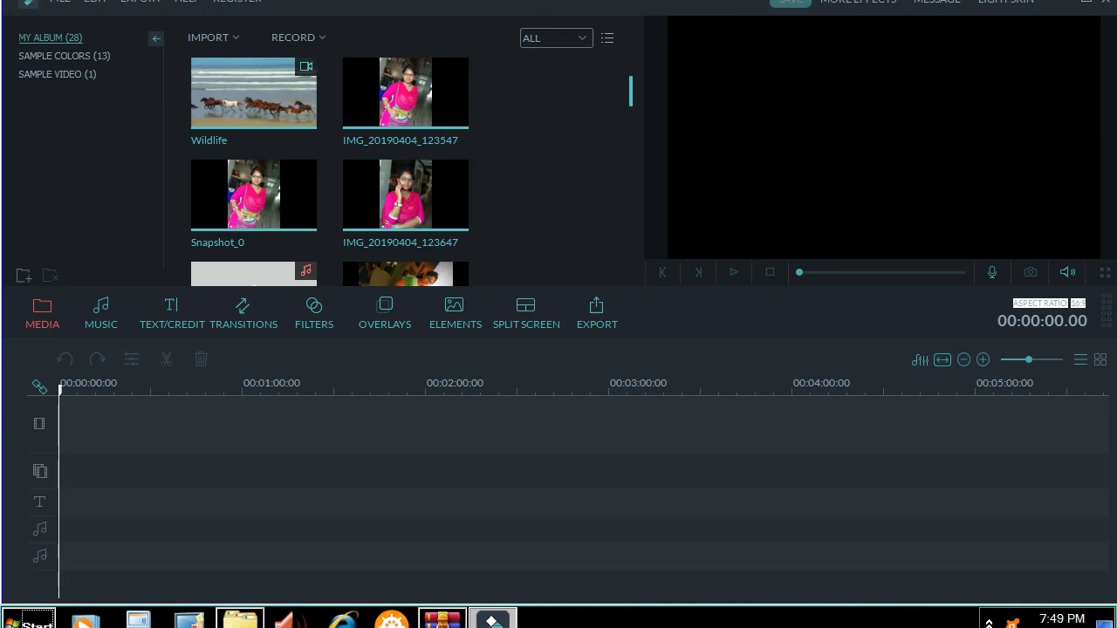
Add the Countdown3 sample video to the start of the timeline and play it through to its end.
click(525, 312)
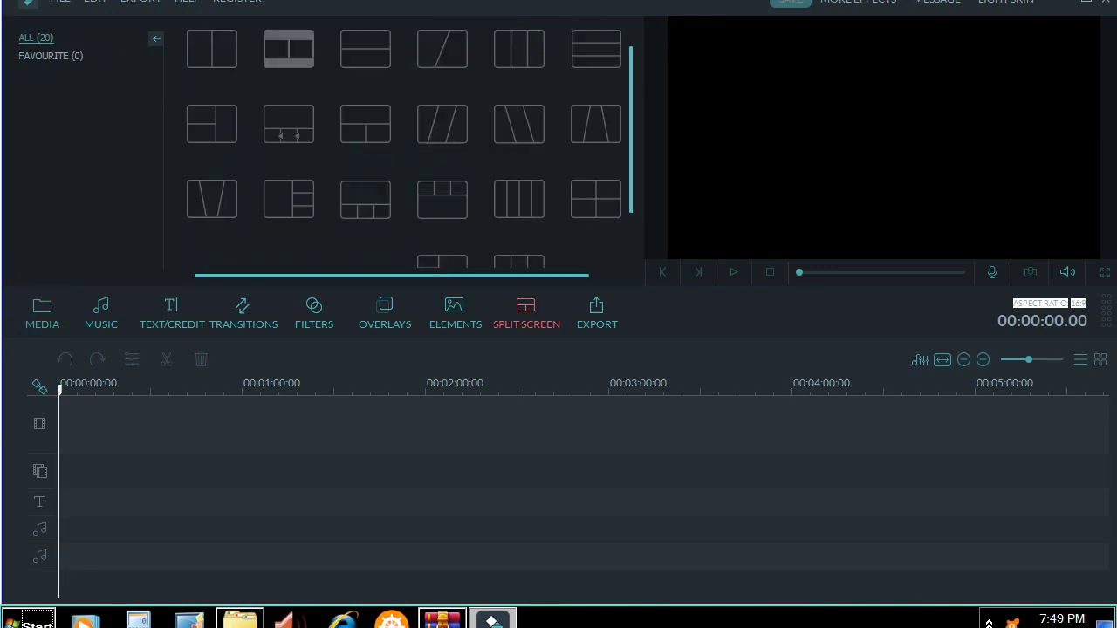
click(42, 313)
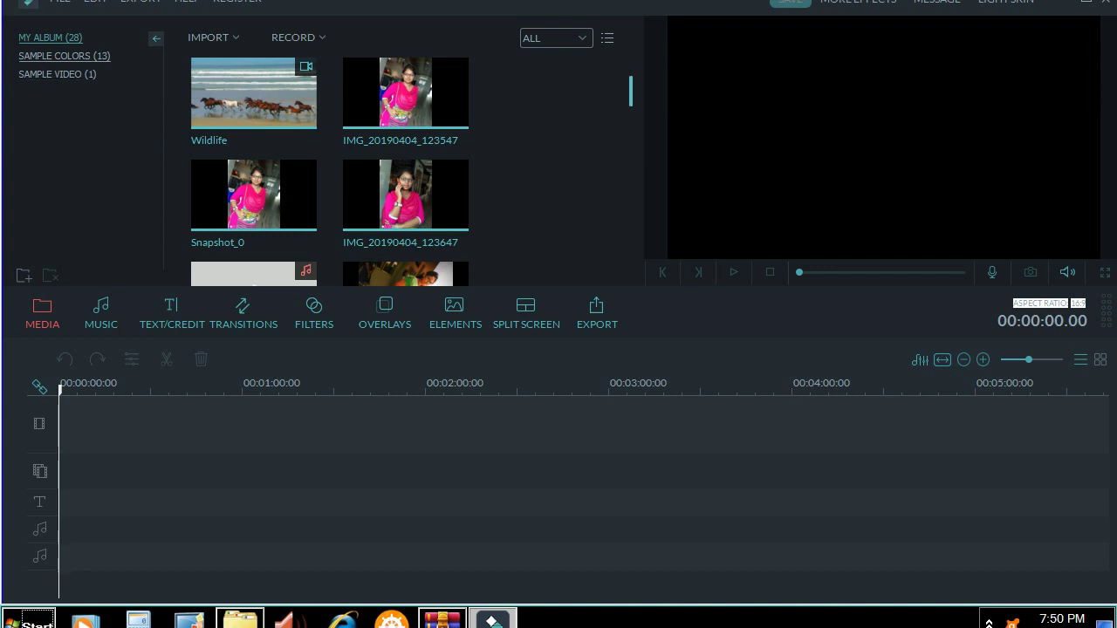
click(63, 55)
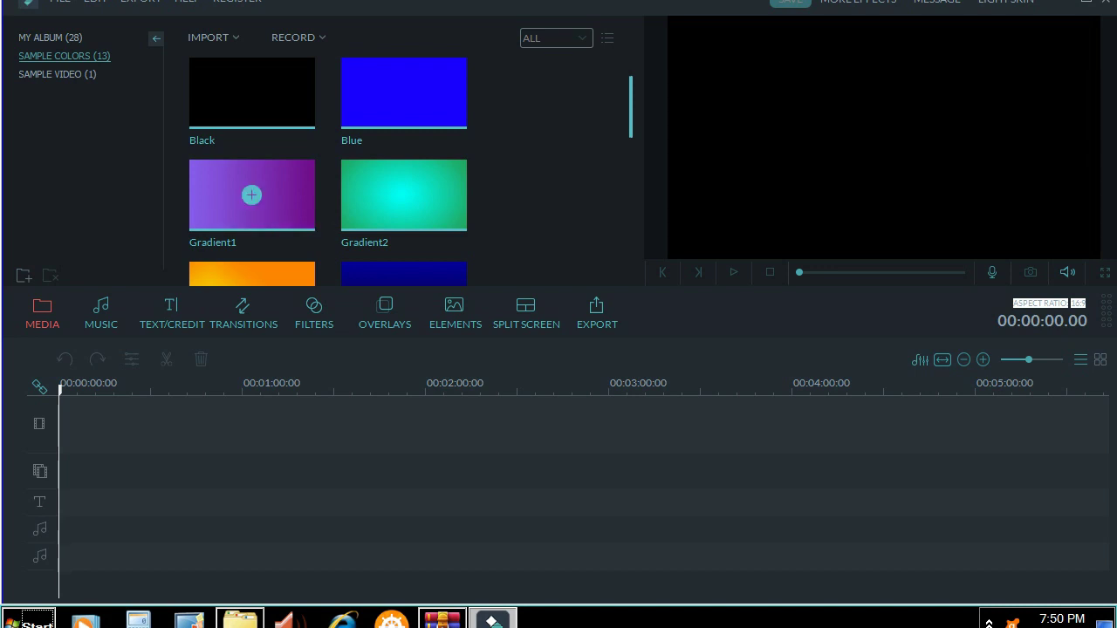
click(57, 74)
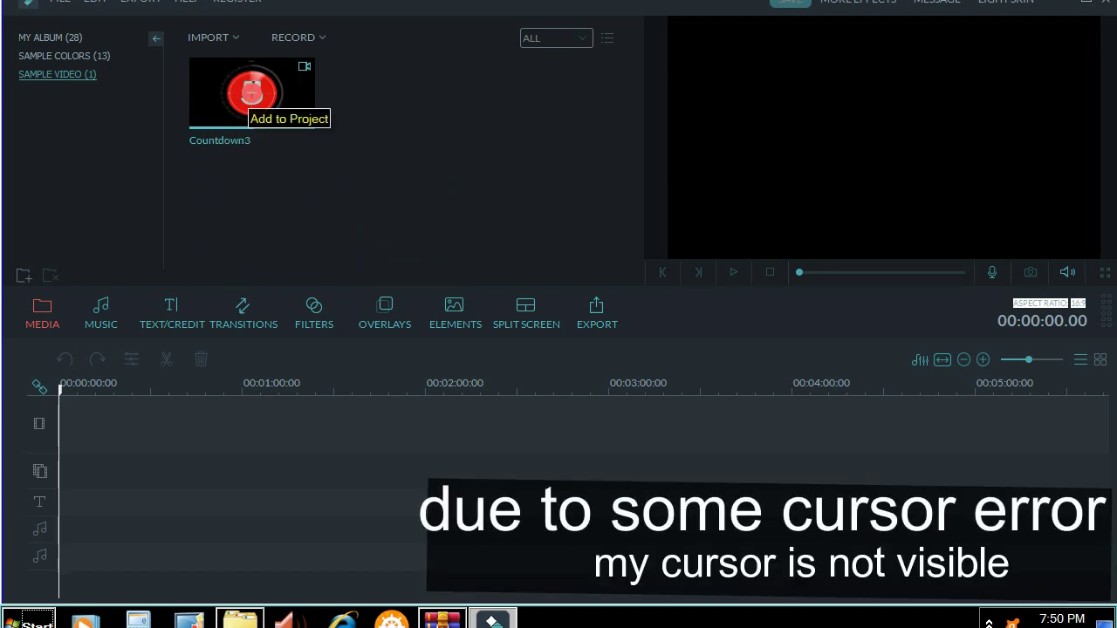
click(251, 93)
click(252, 93)
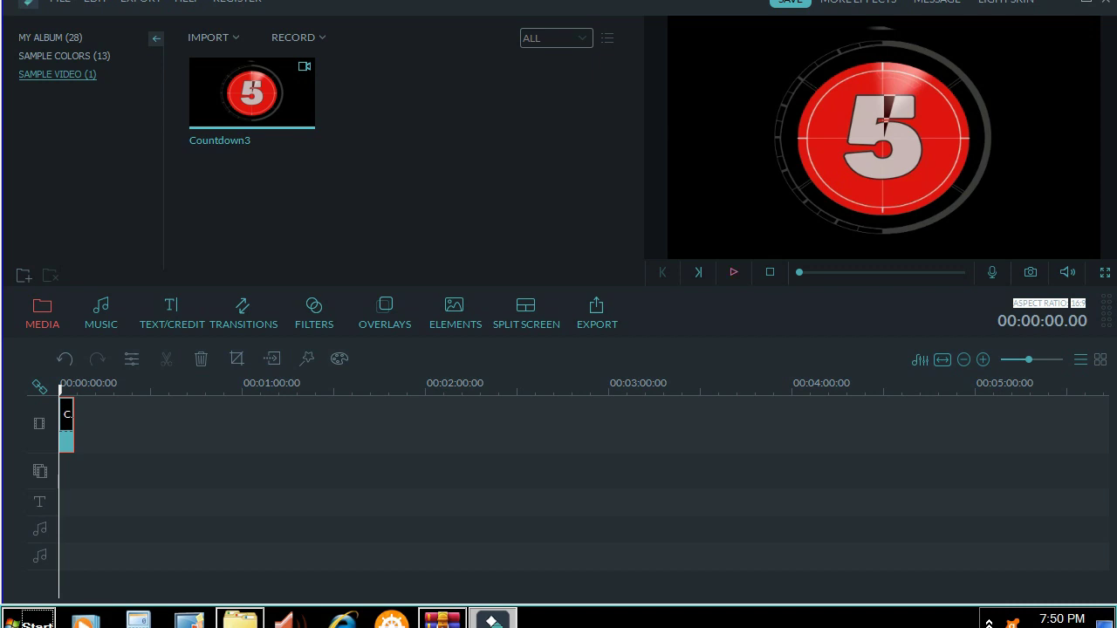
key(space)
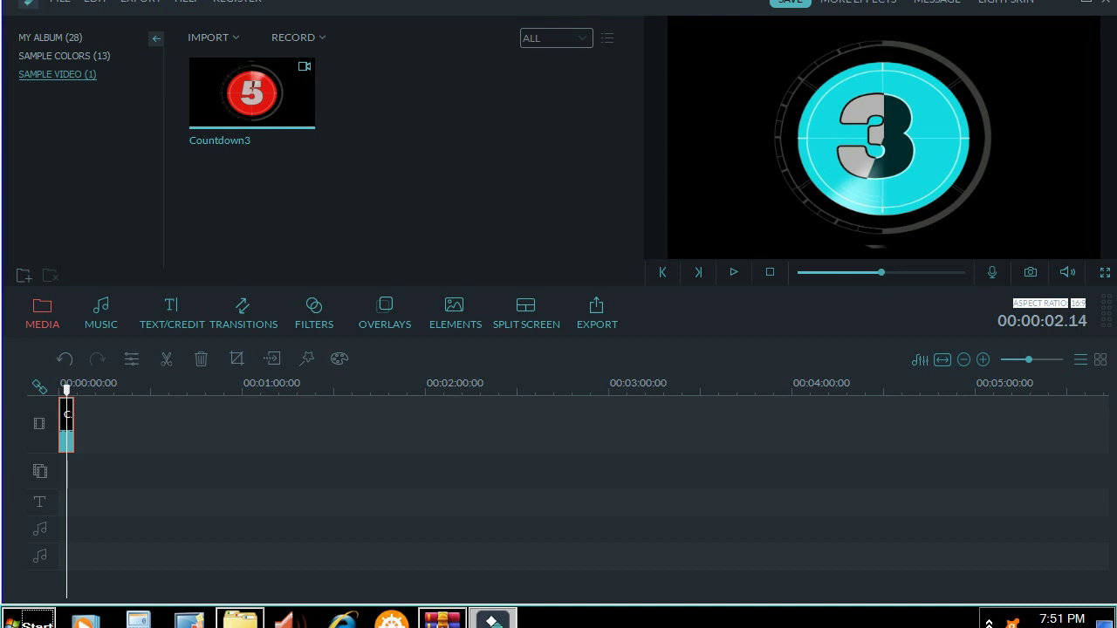
click(734, 272)
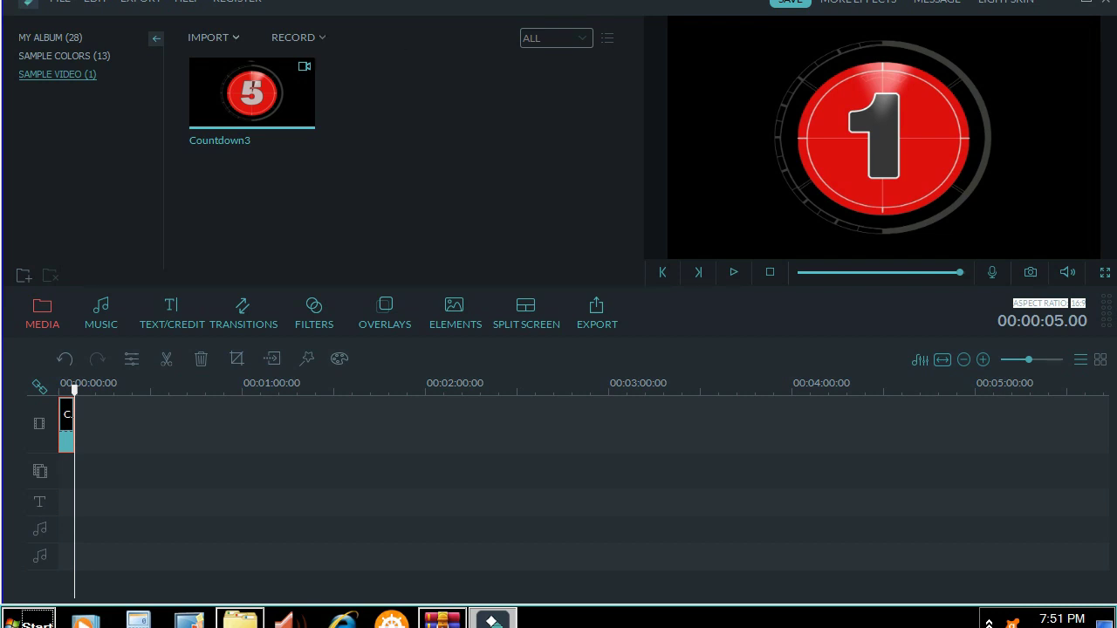
Import the video file 1 from the desktop's "New folder" into the media album.
click(213, 37)
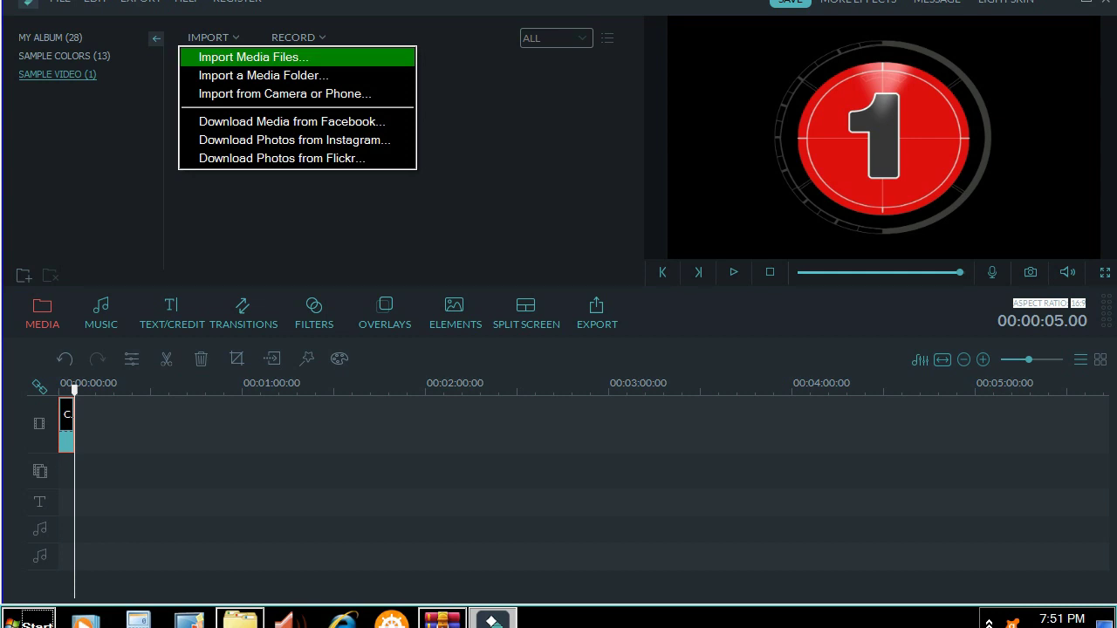
click(253, 57)
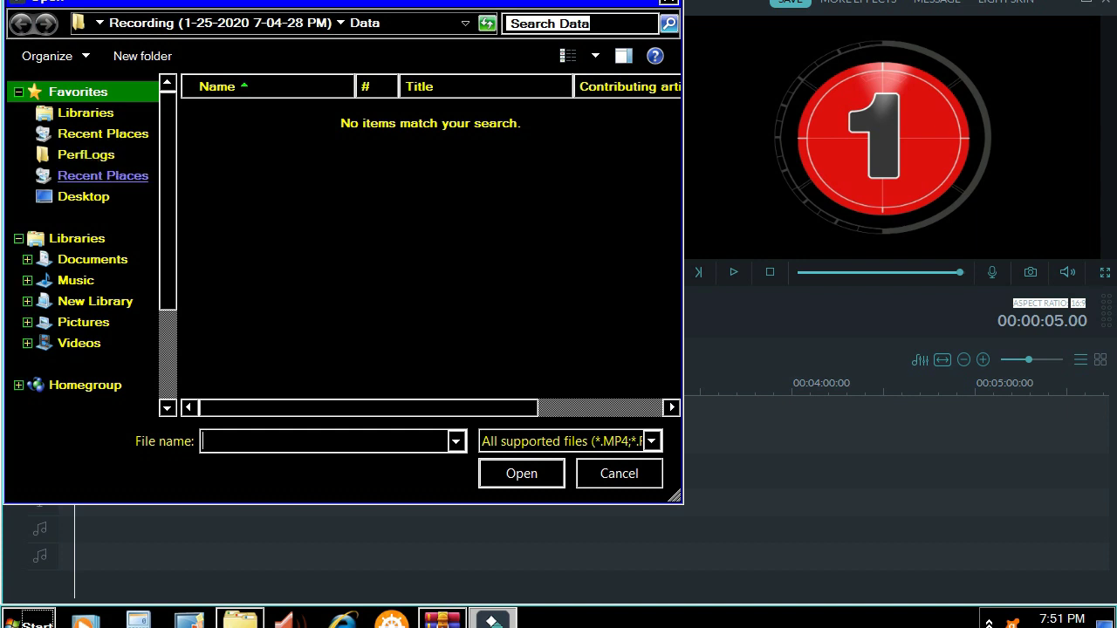
click(83, 196)
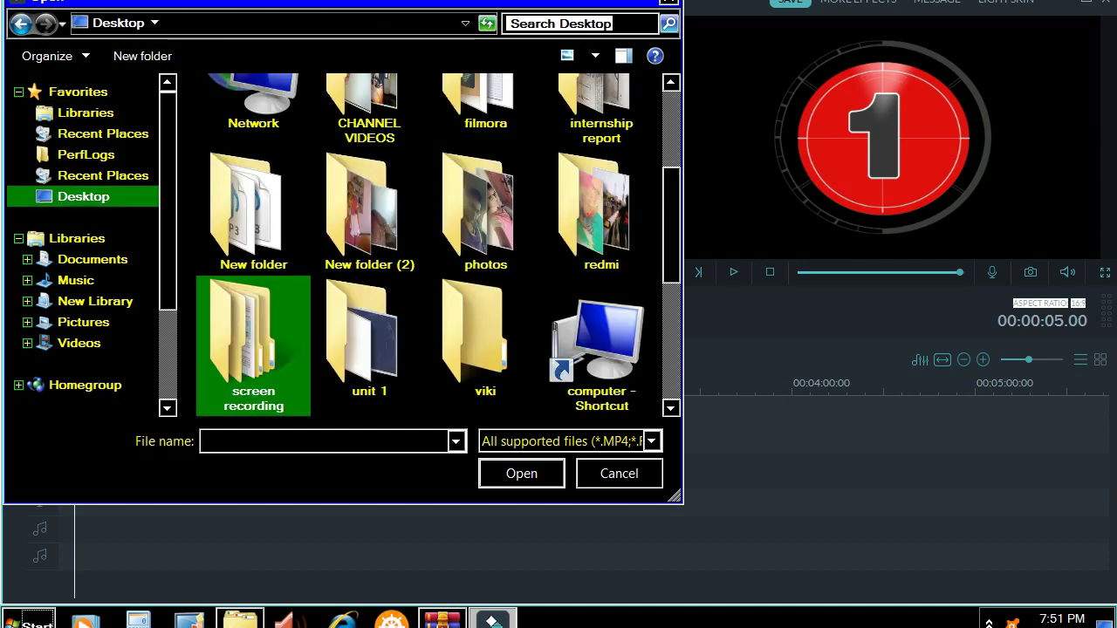
click(253, 212)
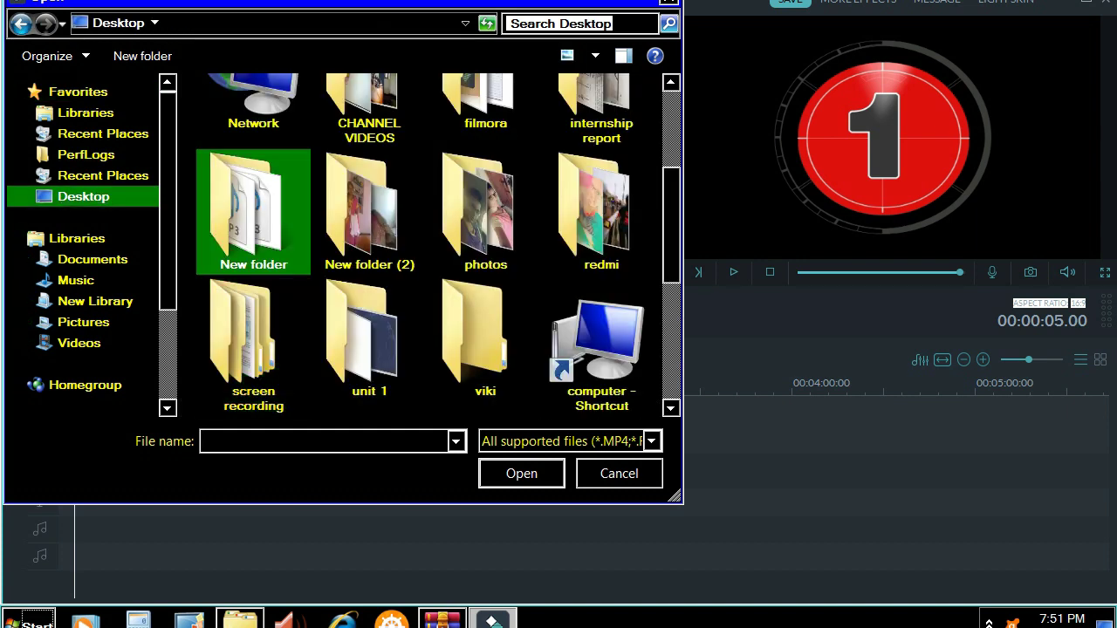
double_click(253, 212)
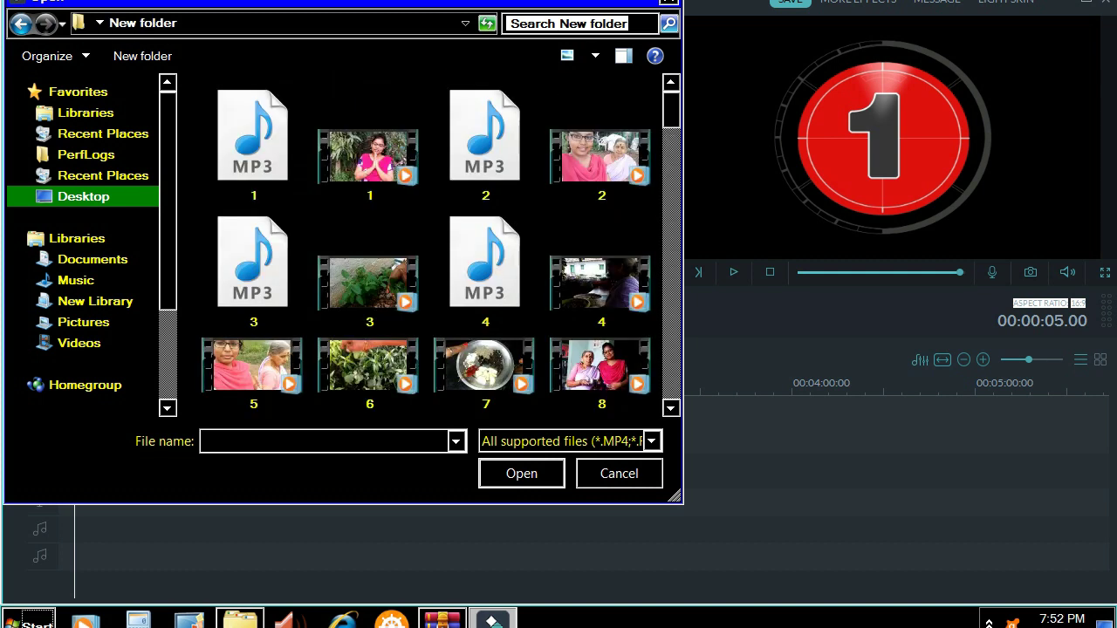
scroll(559, 240, down, 5)
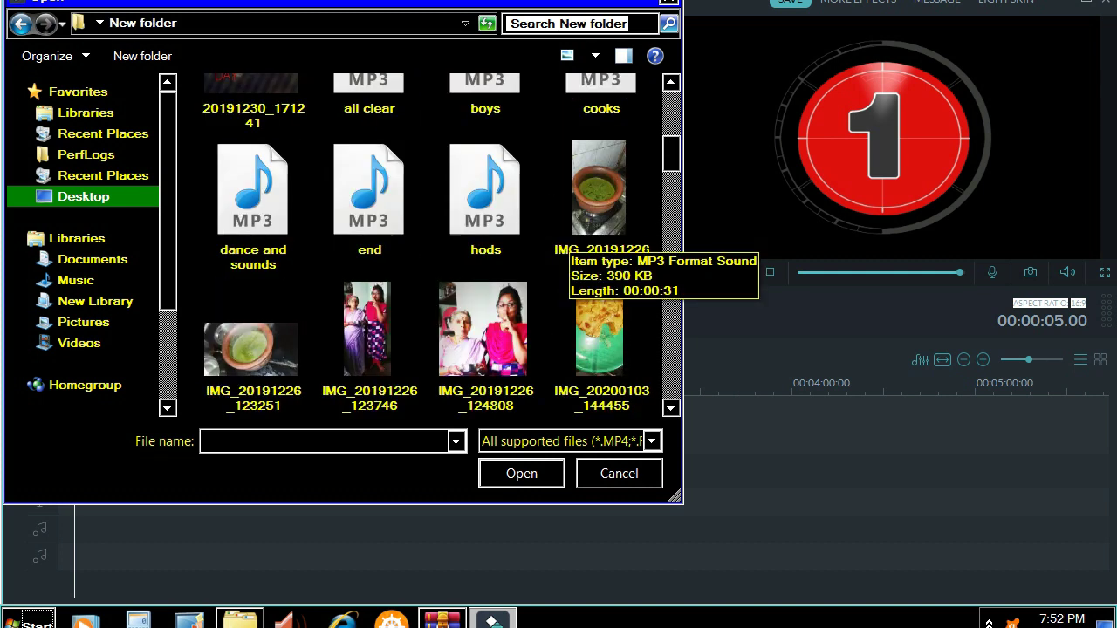
scroll(563, 244, down, 3)
scroll(419, 244, down, 4)
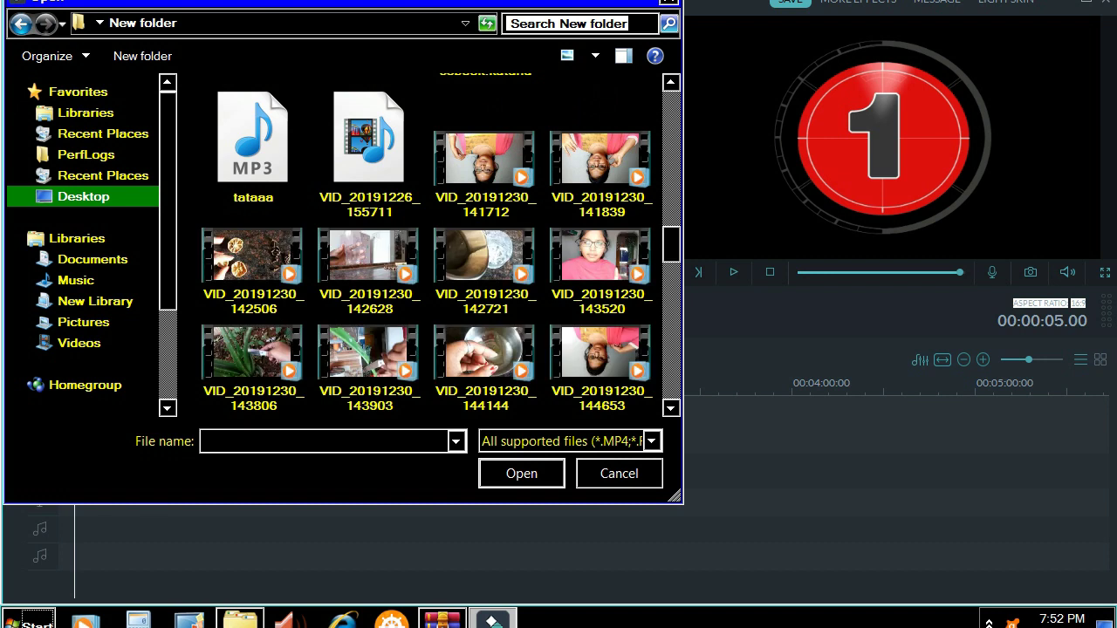
scroll(546, 253, down, 4)
scroll(546, 253, up, 1)
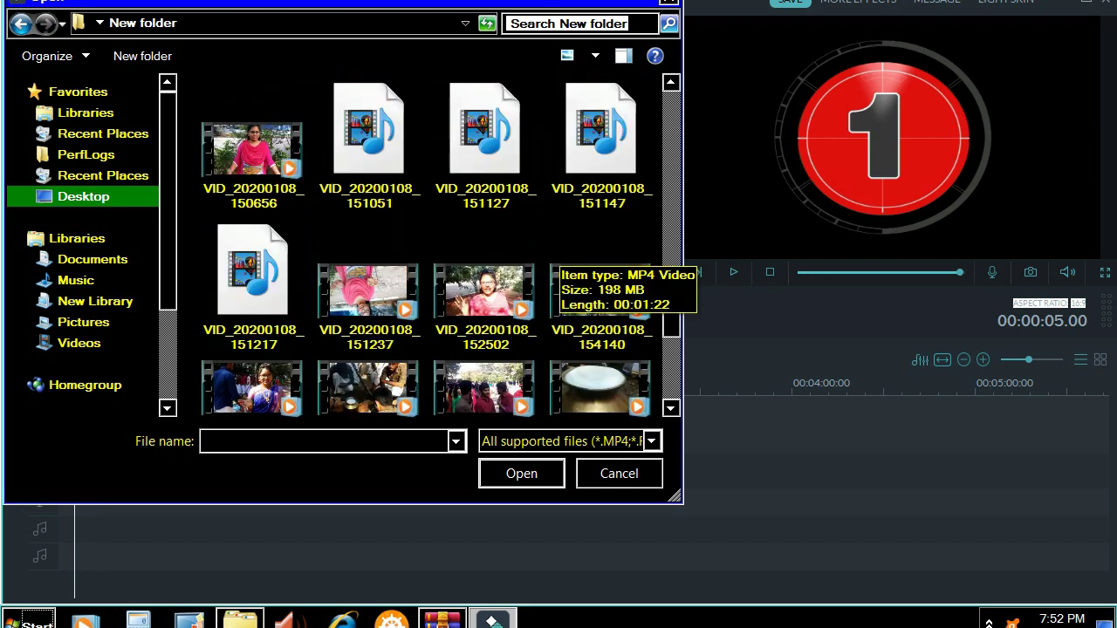
scroll(576, 279, up, 10)
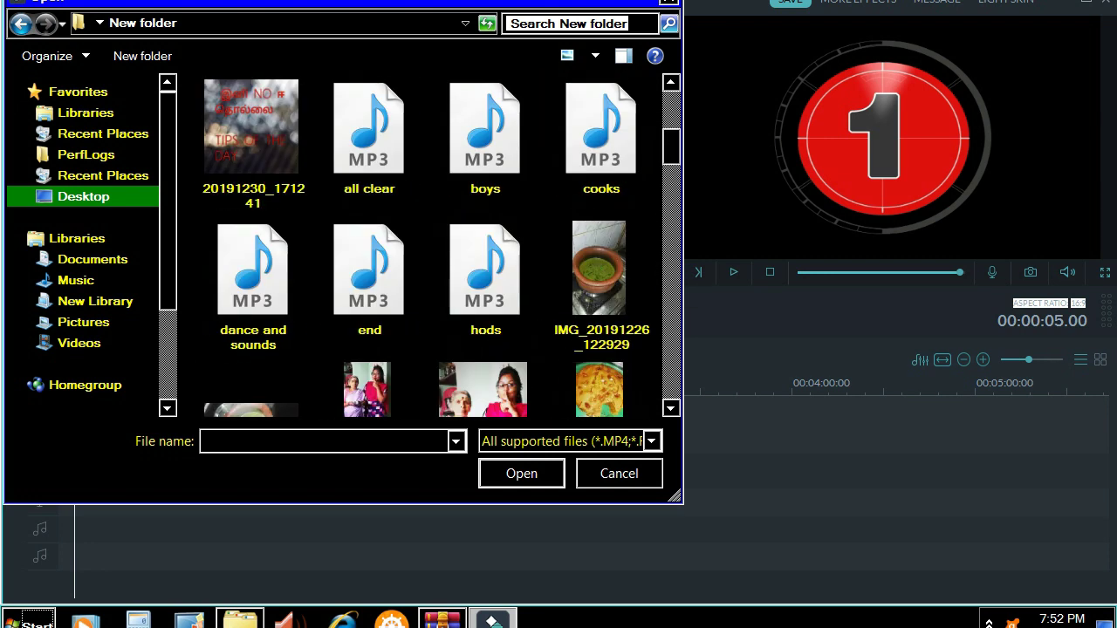
scroll(419, 244, up, 5)
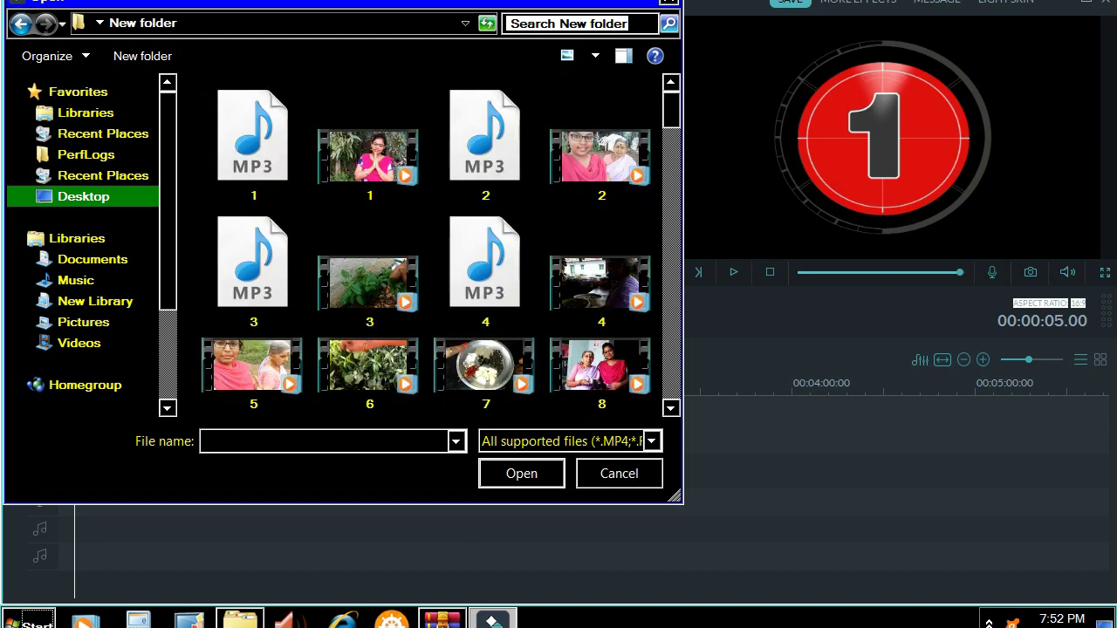
double_click(369, 156)
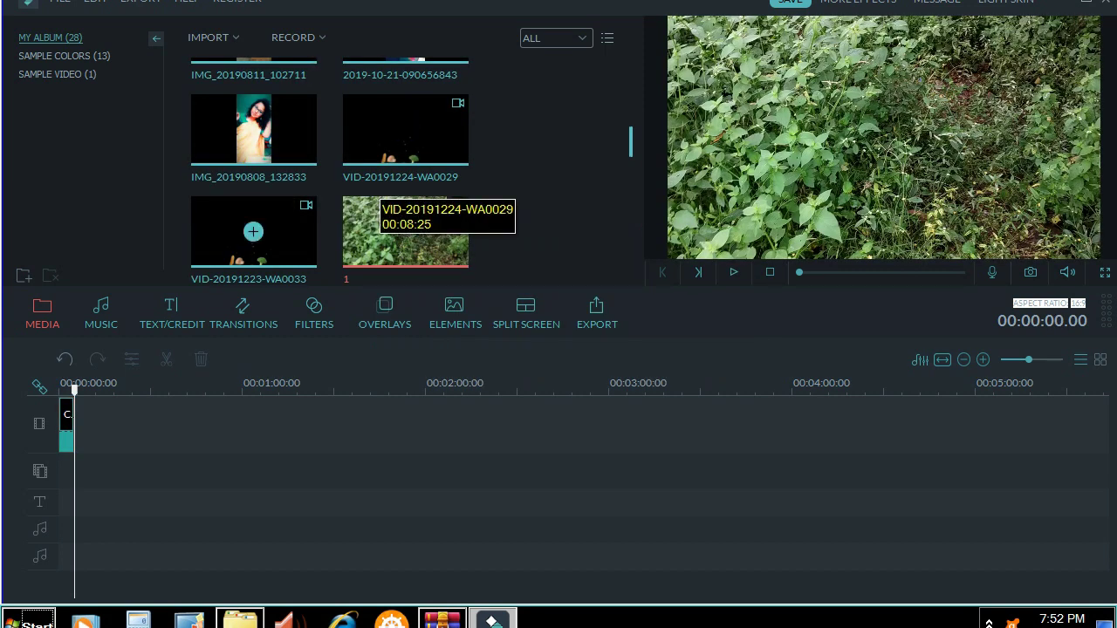
Place the imported video 1 directly after the countdown clip on the timeline and play its ending from about 00:01:58.
mouse_move(405, 231)
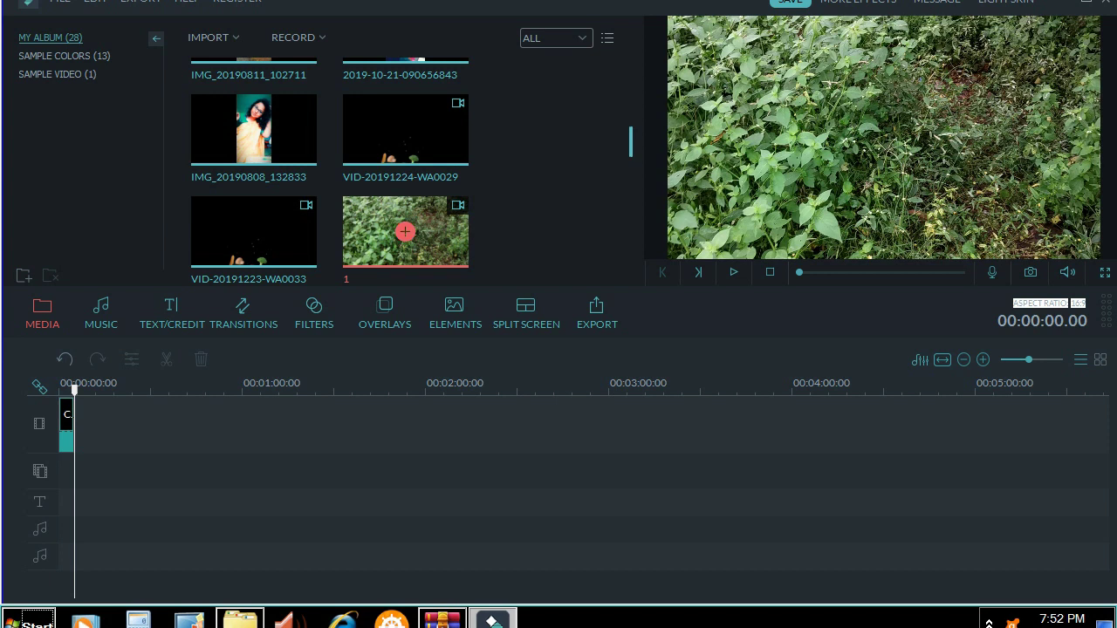
click(405, 231)
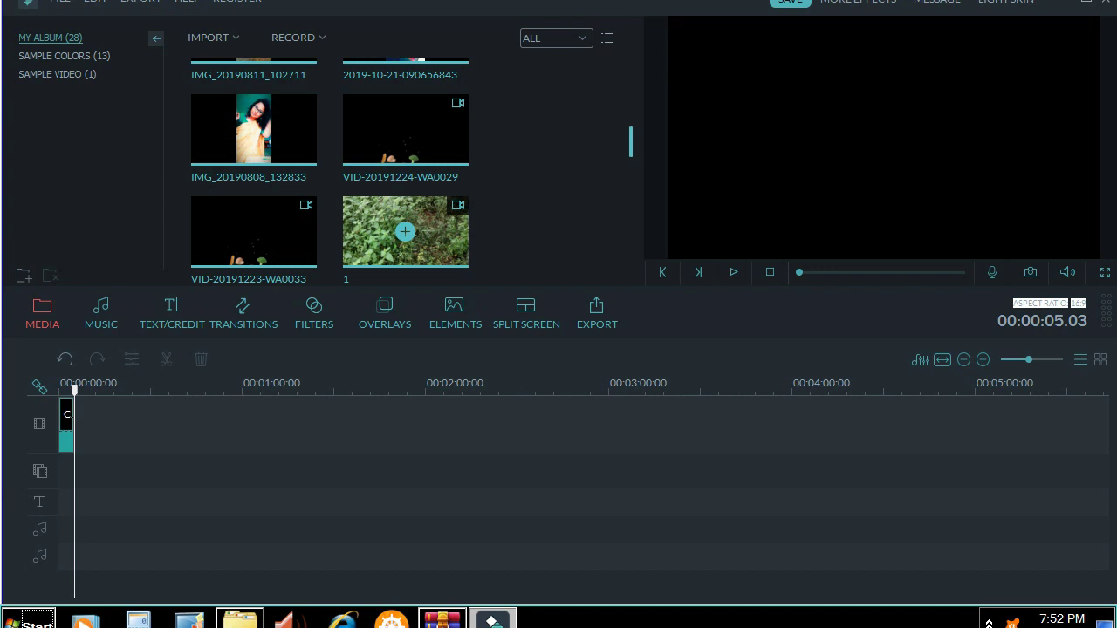
click(405, 231)
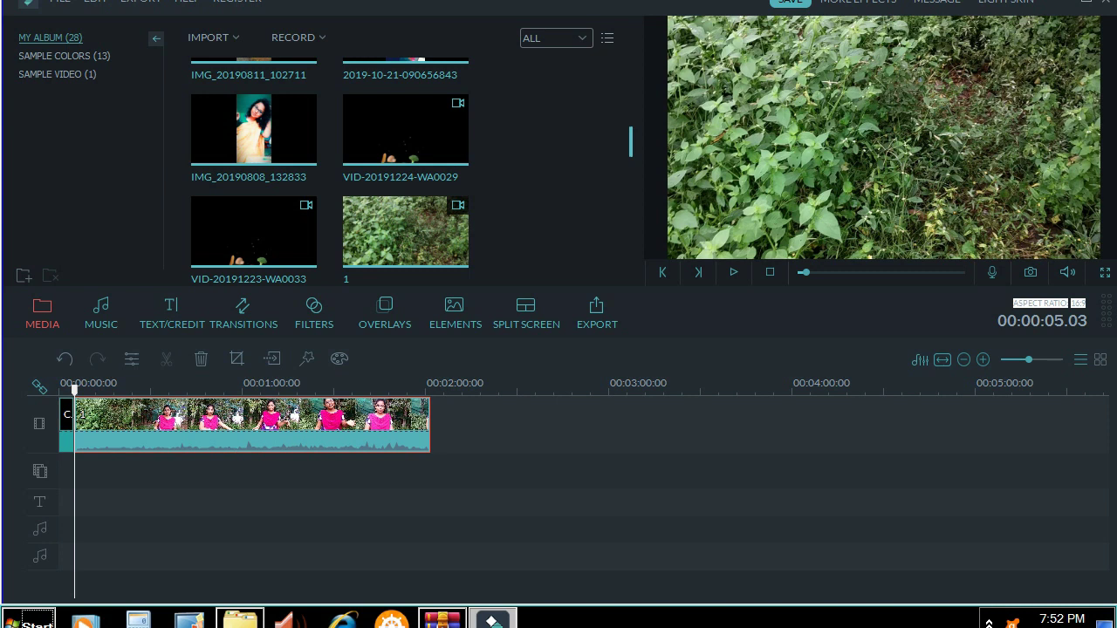
click(422, 389)
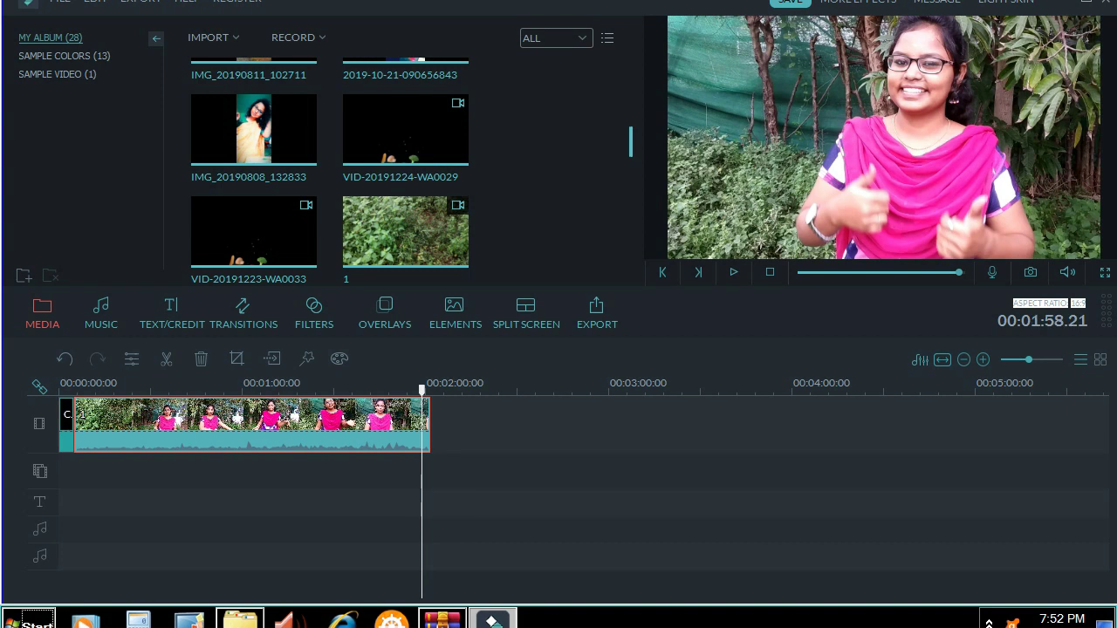
click(733, 272)
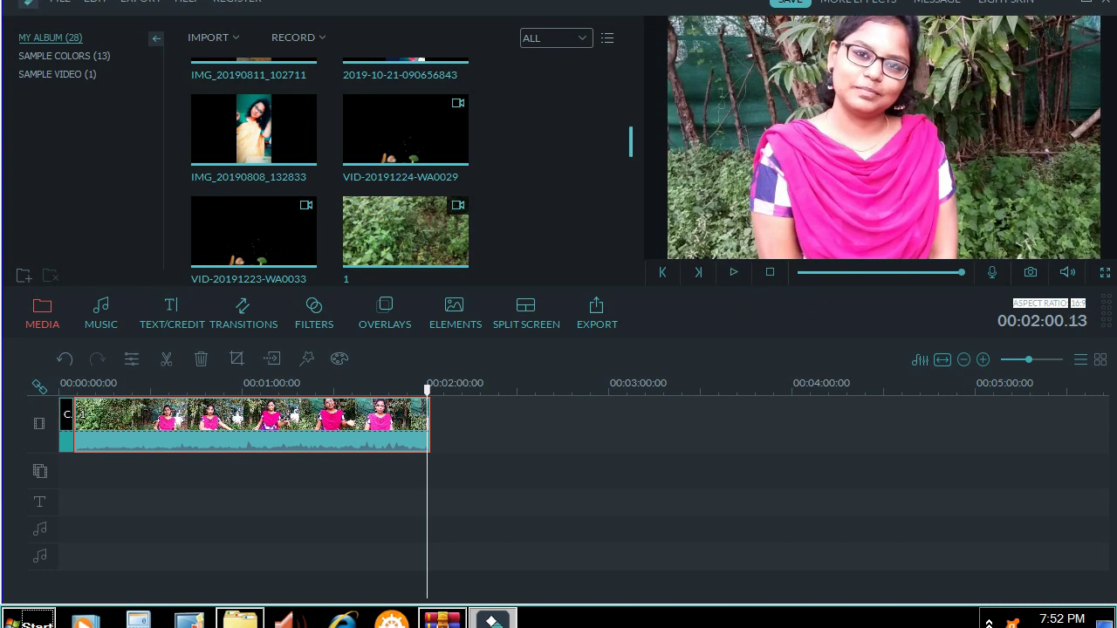
Add the Simple deciduous music to the audio track at the beginning of the timeline and play the project to check it.
click(60, 385)
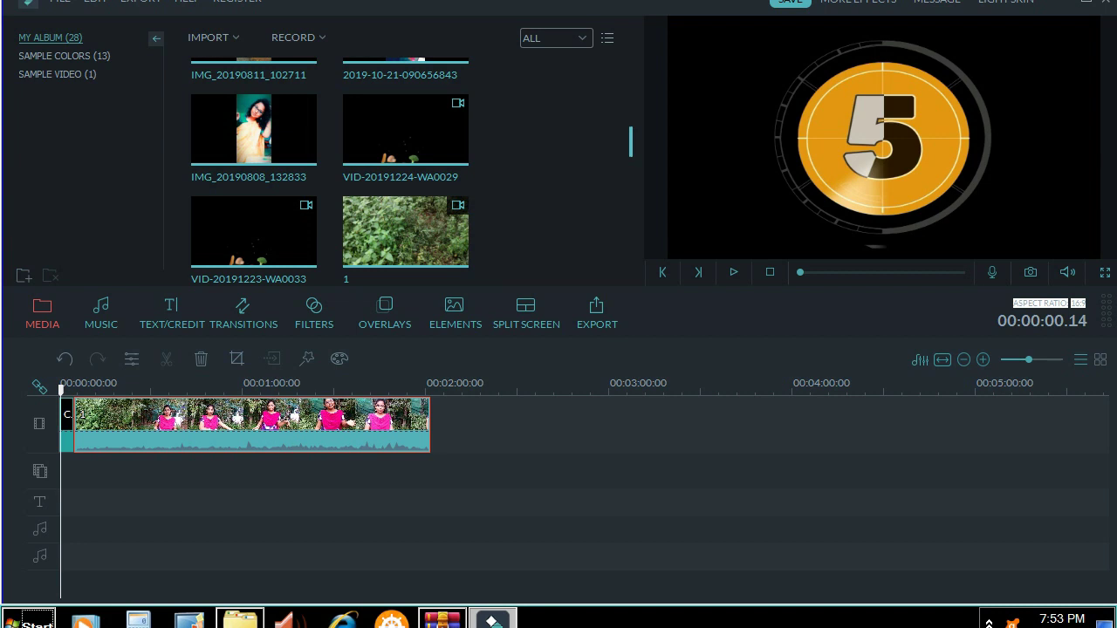
key(Escape)
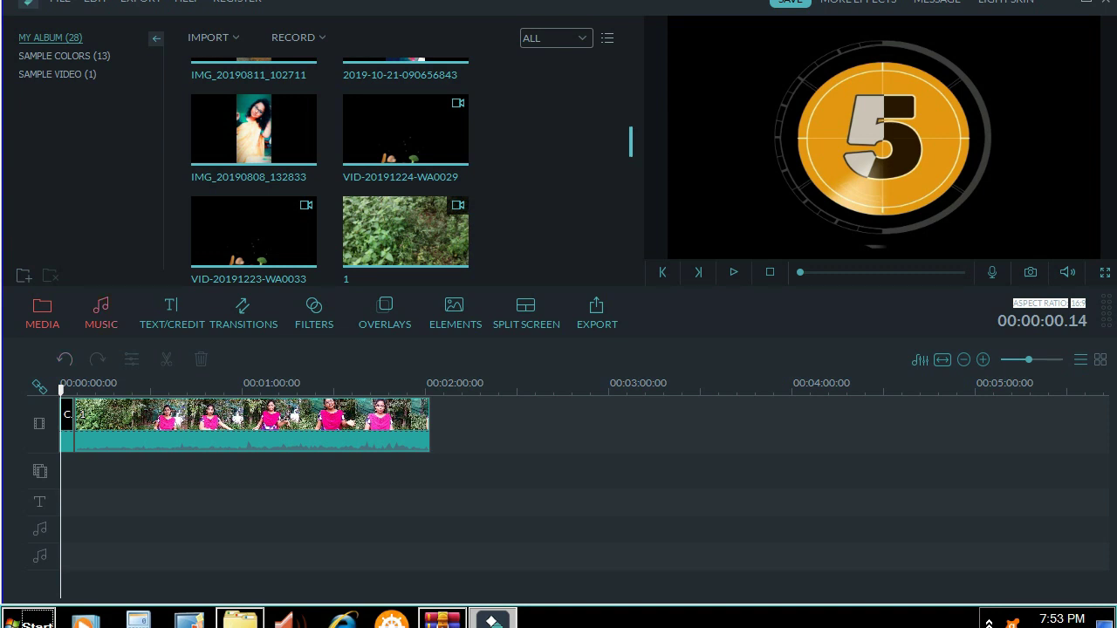
click(101, 312)
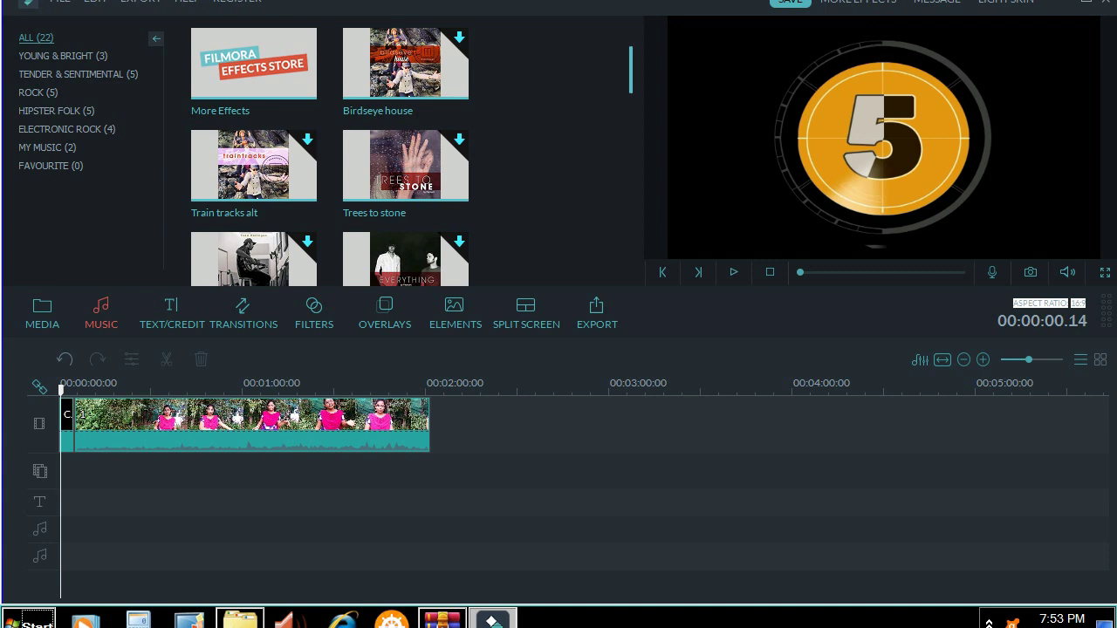
scroll(404, 165, down, 3)
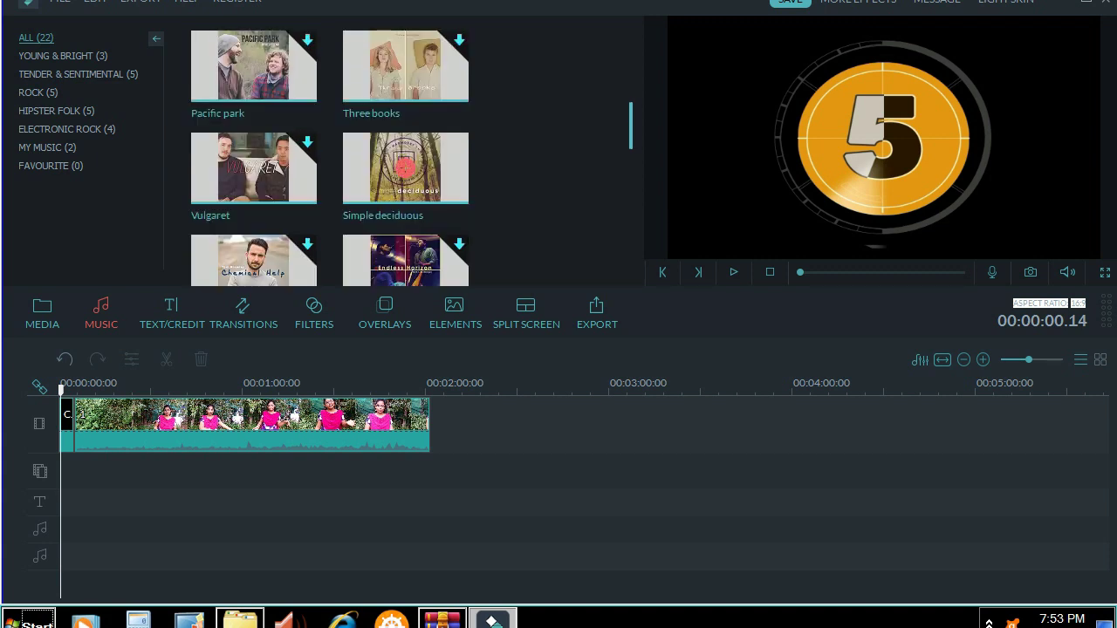
click(405, 167)
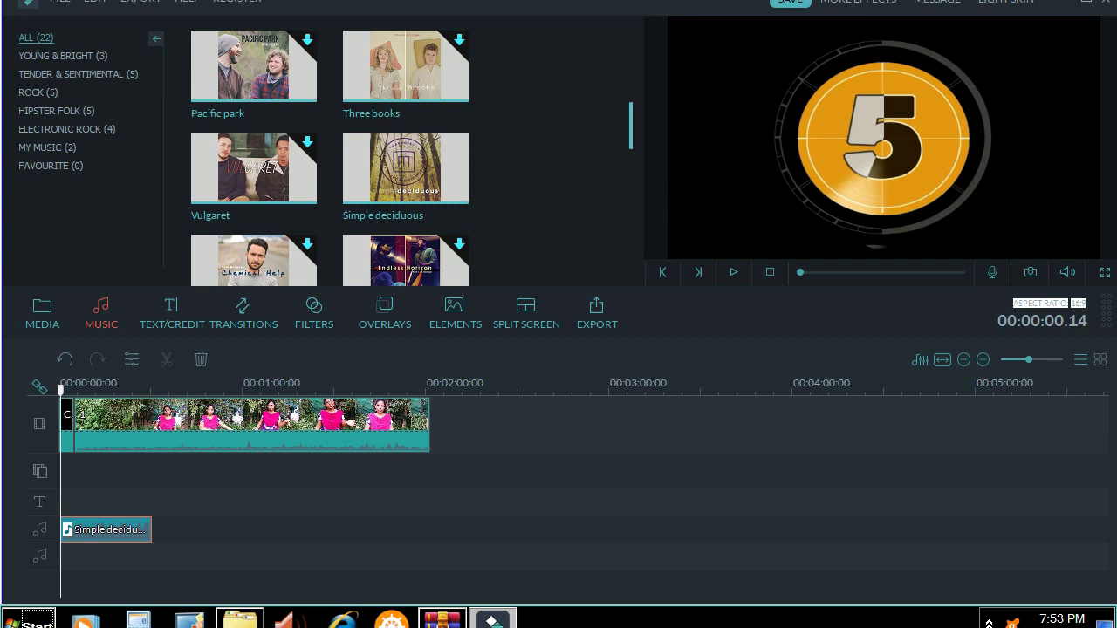
click(733, 272)
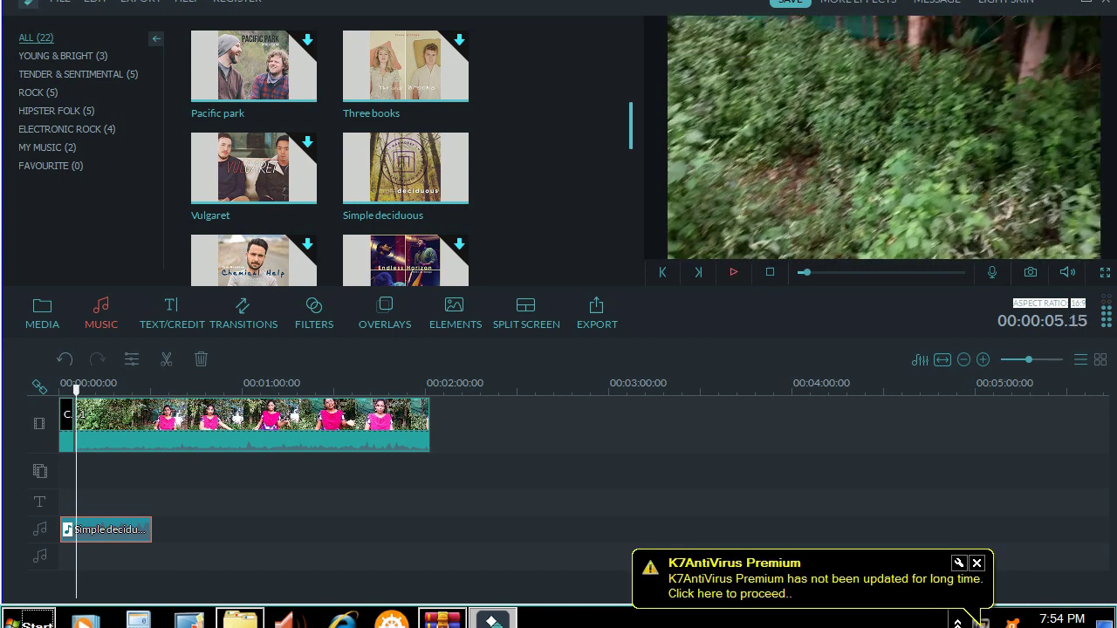
click(733, 272)
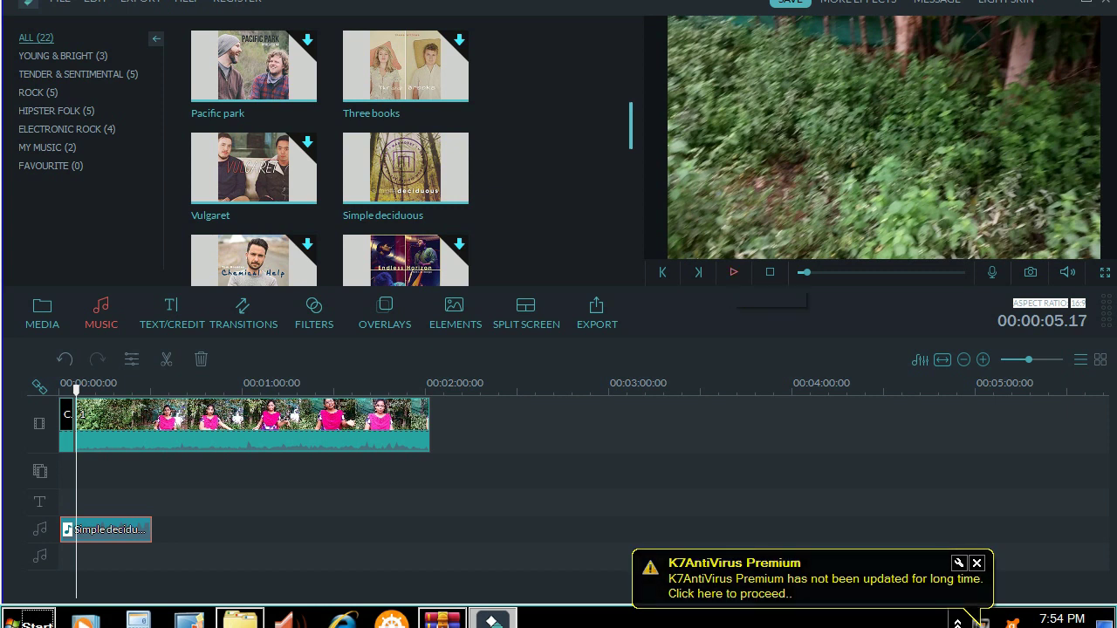
Add the Wreath End Credit title to the text track at 00:00:05.17 and open it for editing.
click(172, 313)
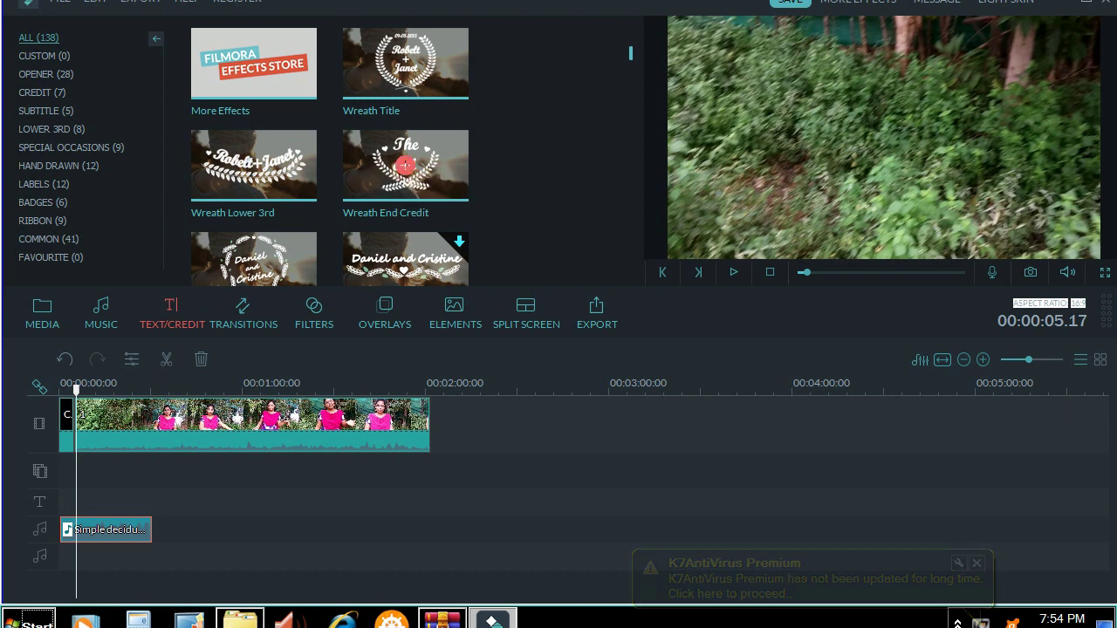
click(405, 165)
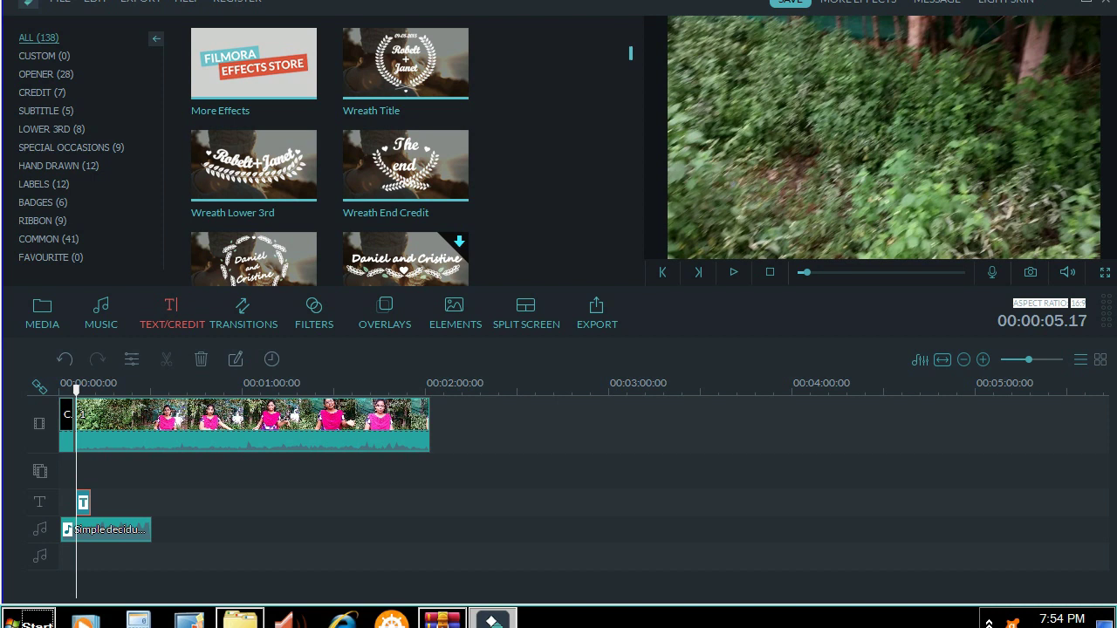
right_click(83, 499)
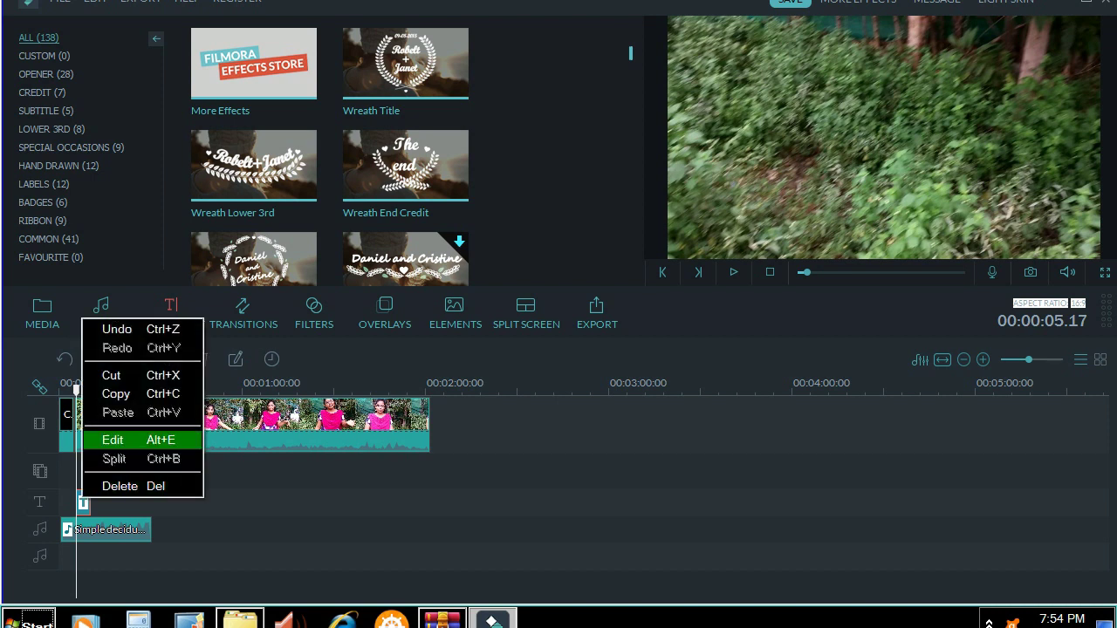
click(123, 440)
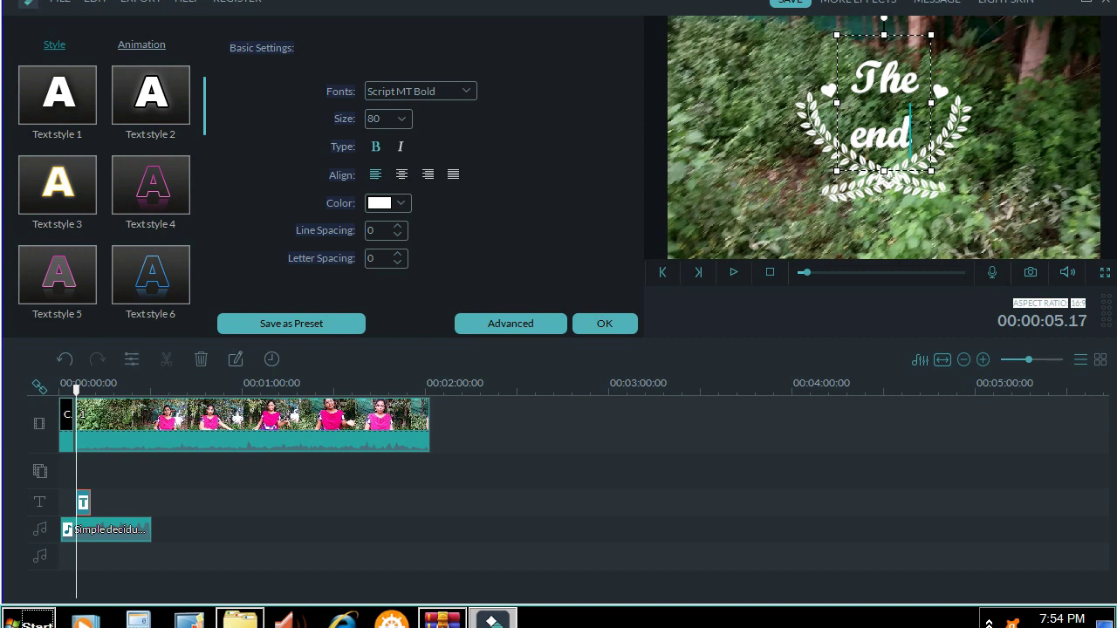
Replace the wreath title's "The end" text with "feel good" on two lines.
key(BackSpace)
key(BackSpace)
key(BackSpace)
key(BackSpace)
key(BackSpace)
key(BackSpace)
key(BackSpace)
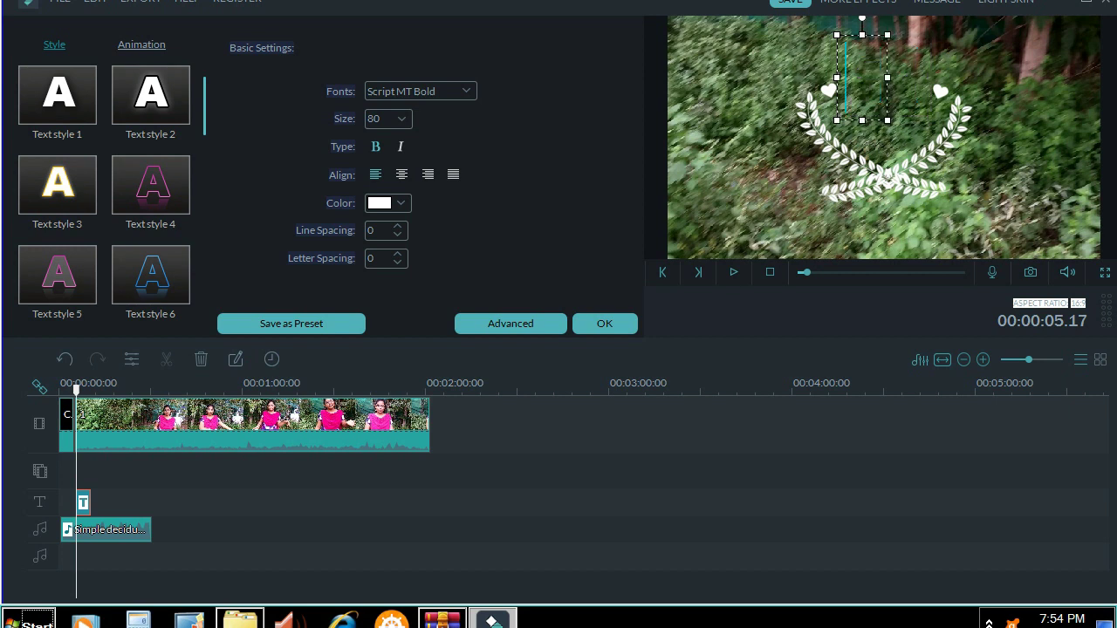
text(fee)
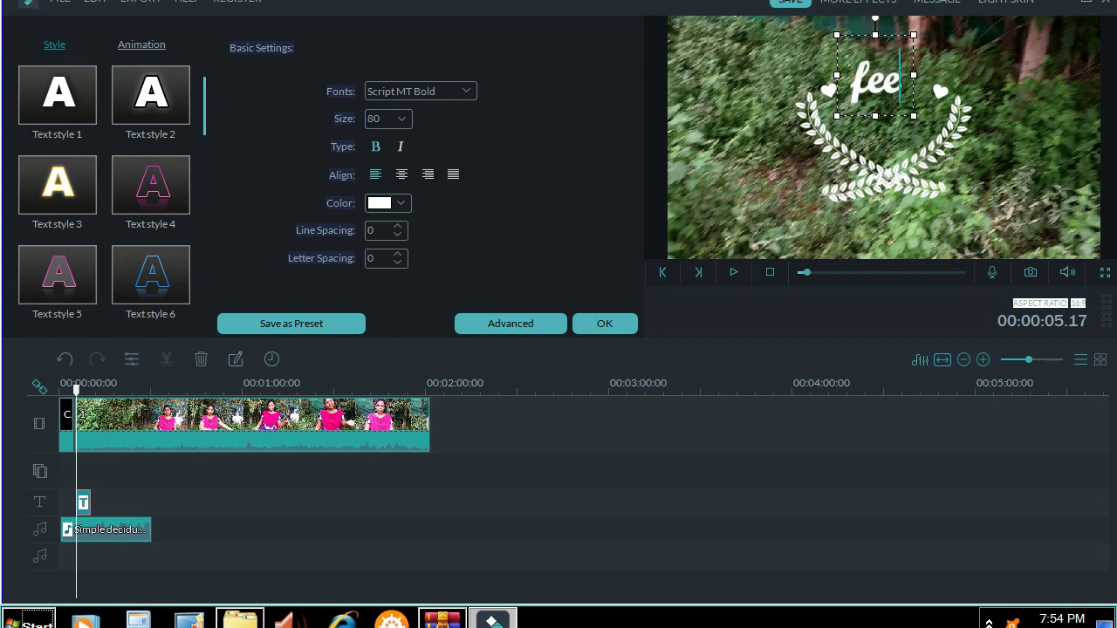
text(l good)
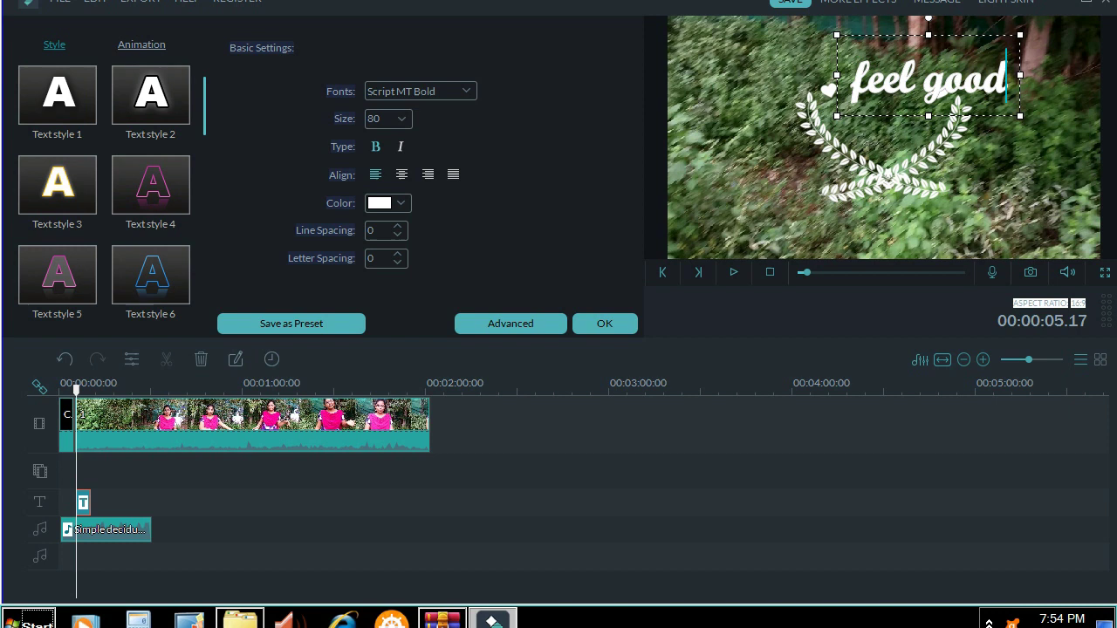
key(BackSpace)
key(BackSpace)
key(BackSpace)
key(BackSpace)
key(BackSpace)
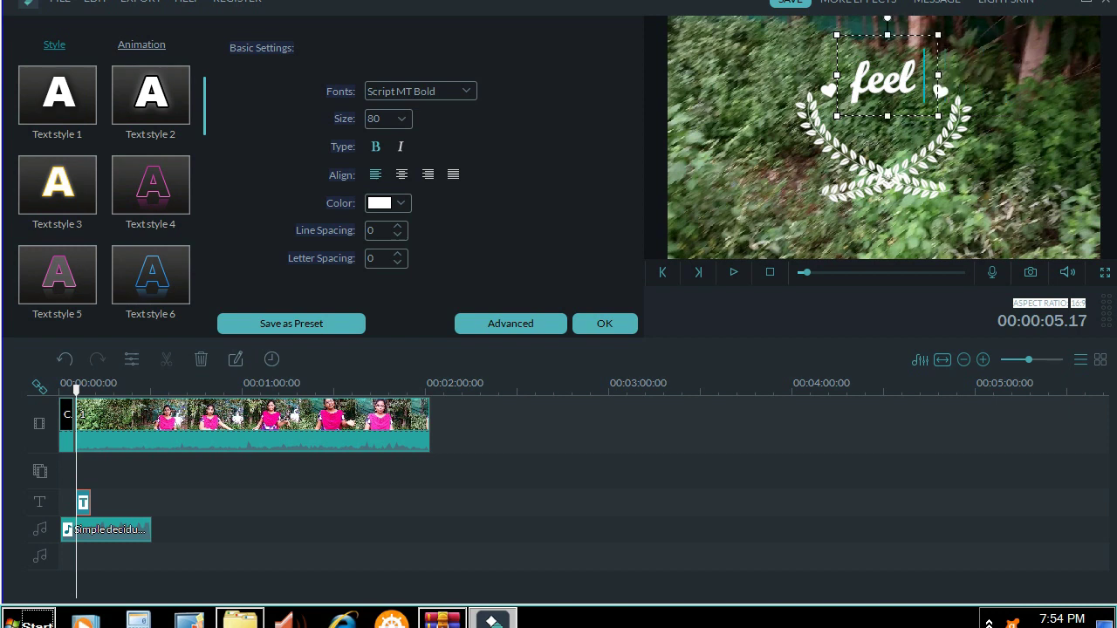
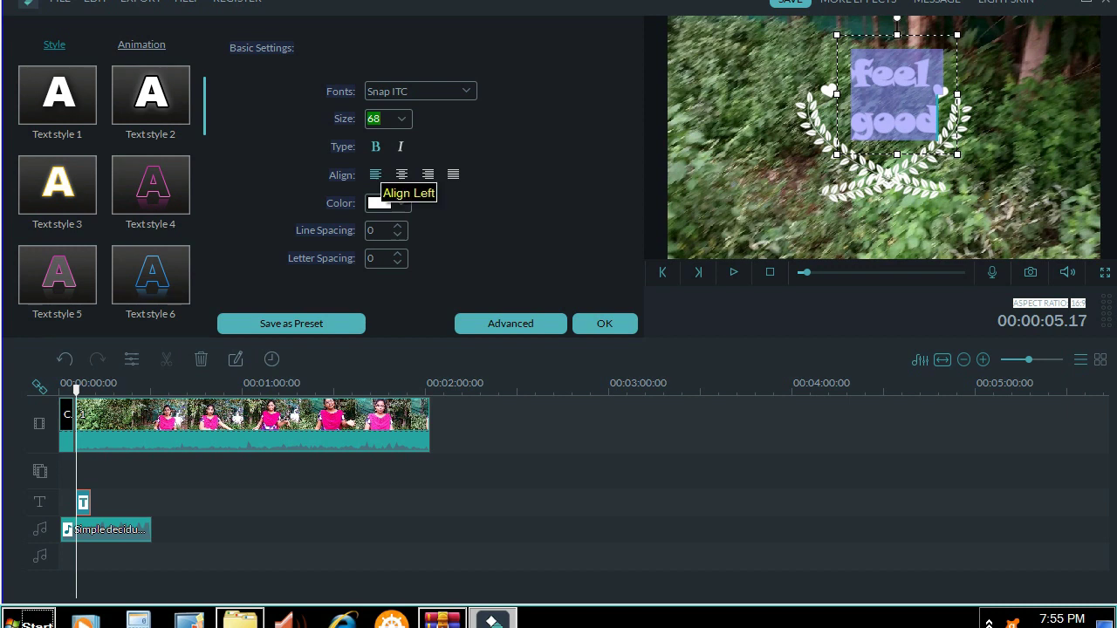
Color the "feel good" title text cyan and apply the Fade animation to it.
click(380, 202)
click(429, 263)
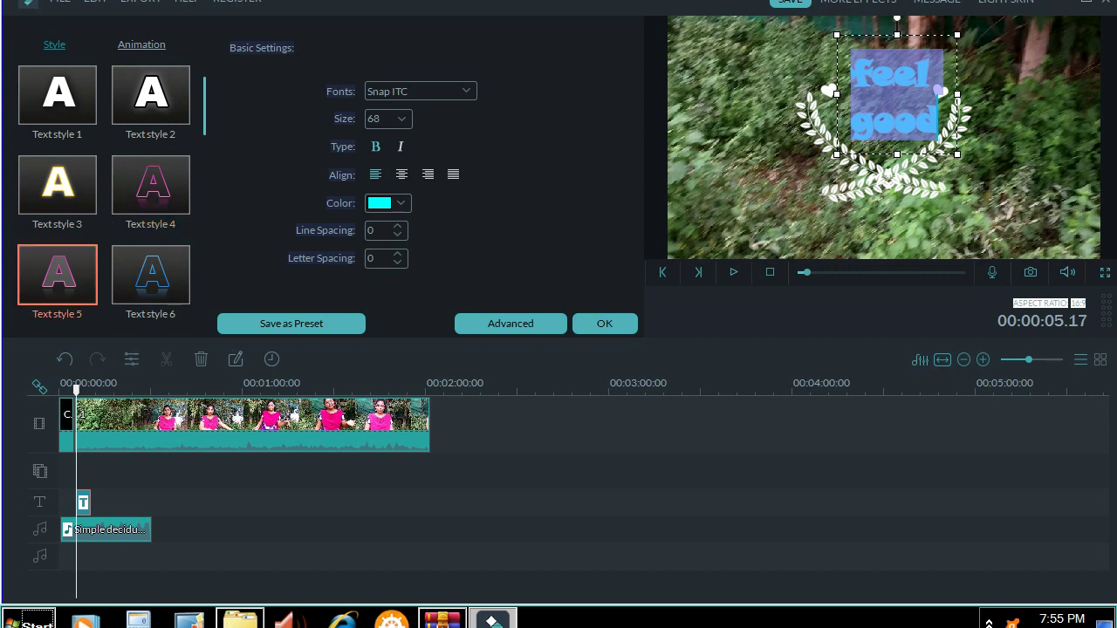
click(141, 44)
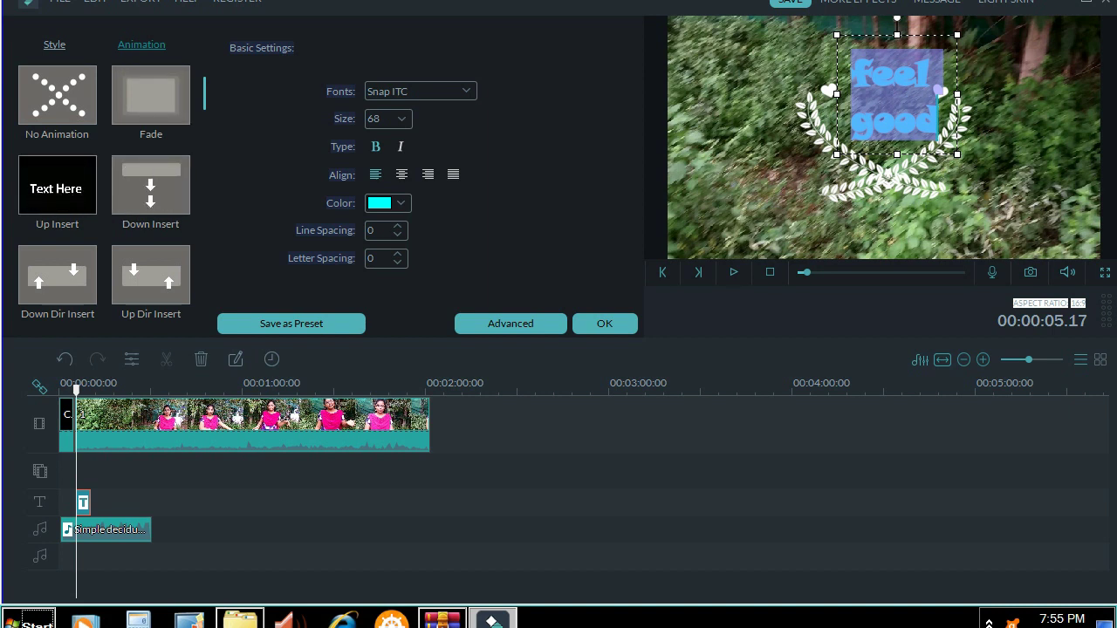
click(139, 103)
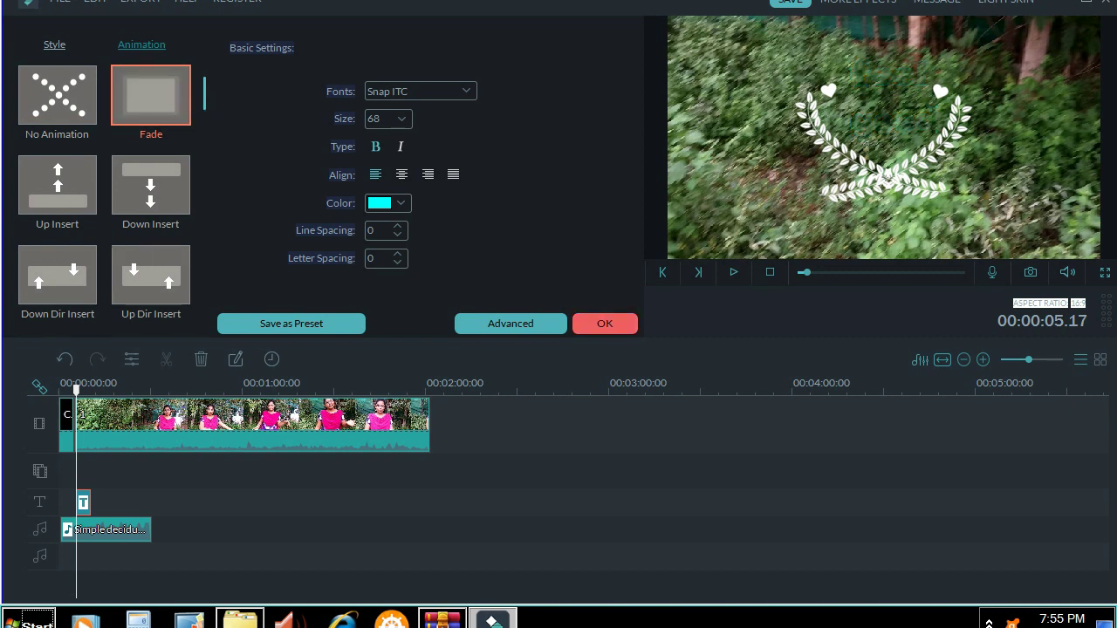
click(605, 323)
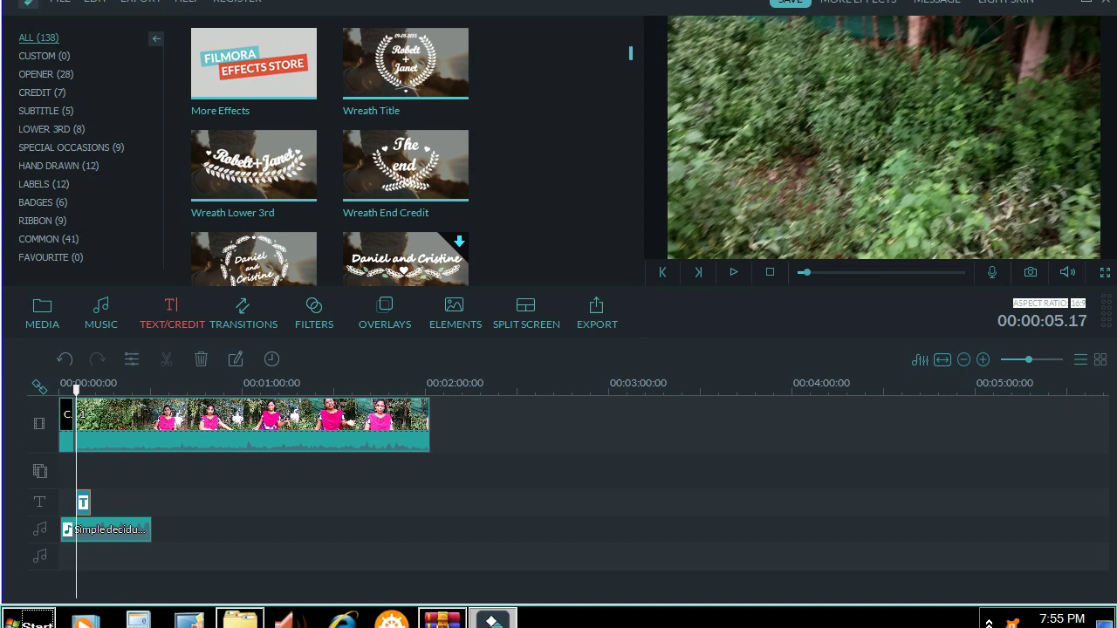
Preview the title over the video, extend its end to about 00:00:20, and replay its last seconds.
click(734, 272)
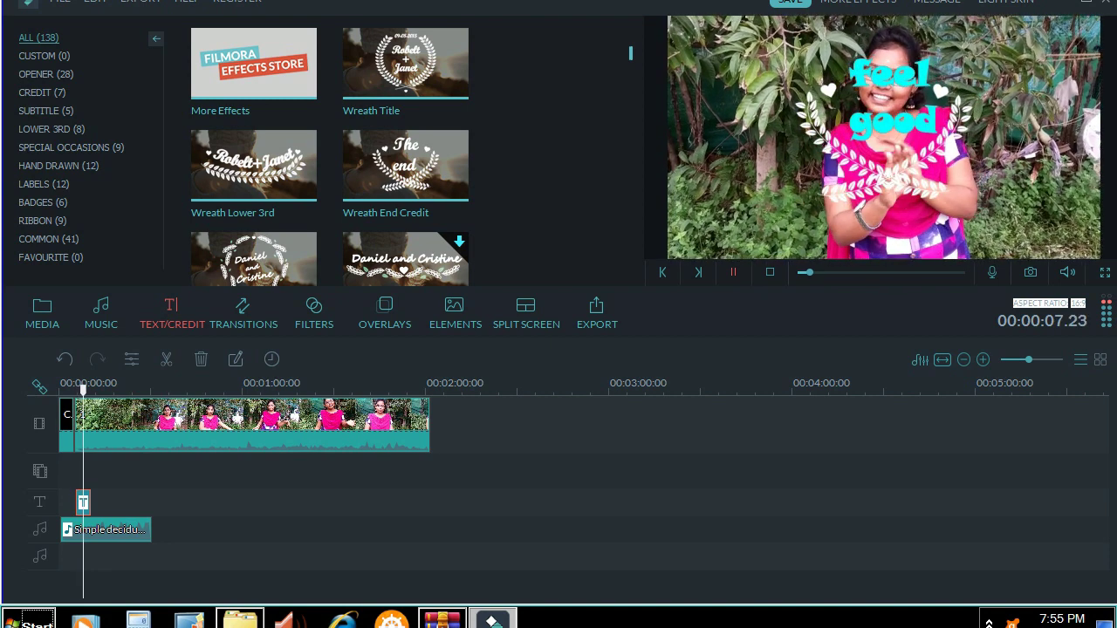
key(space)
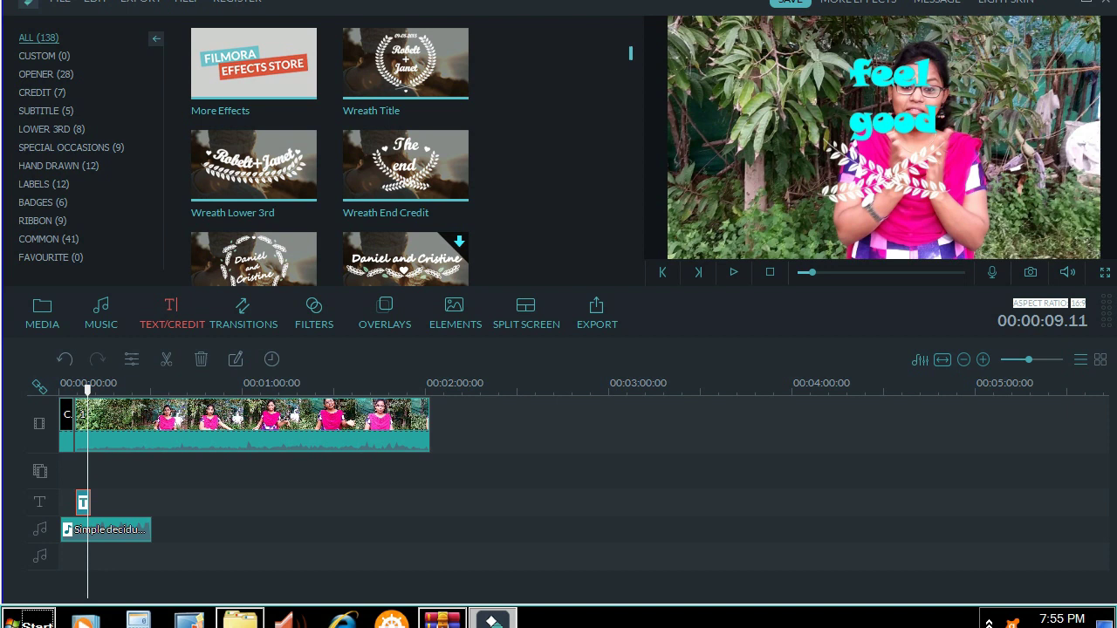
drag(88, 503, 121, 503)
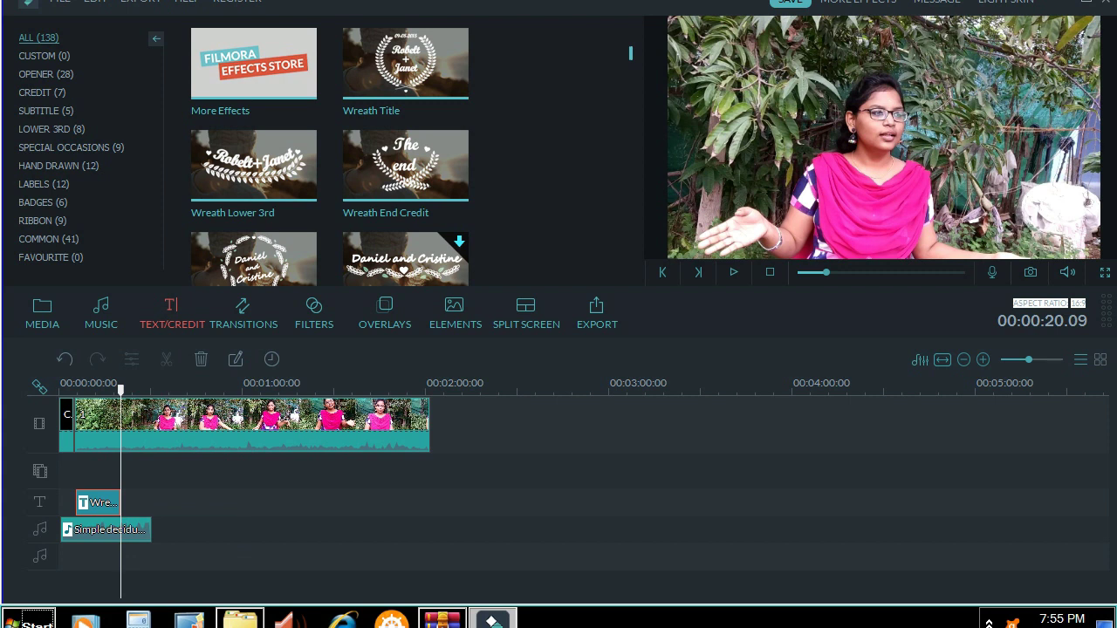
click(108, 390)
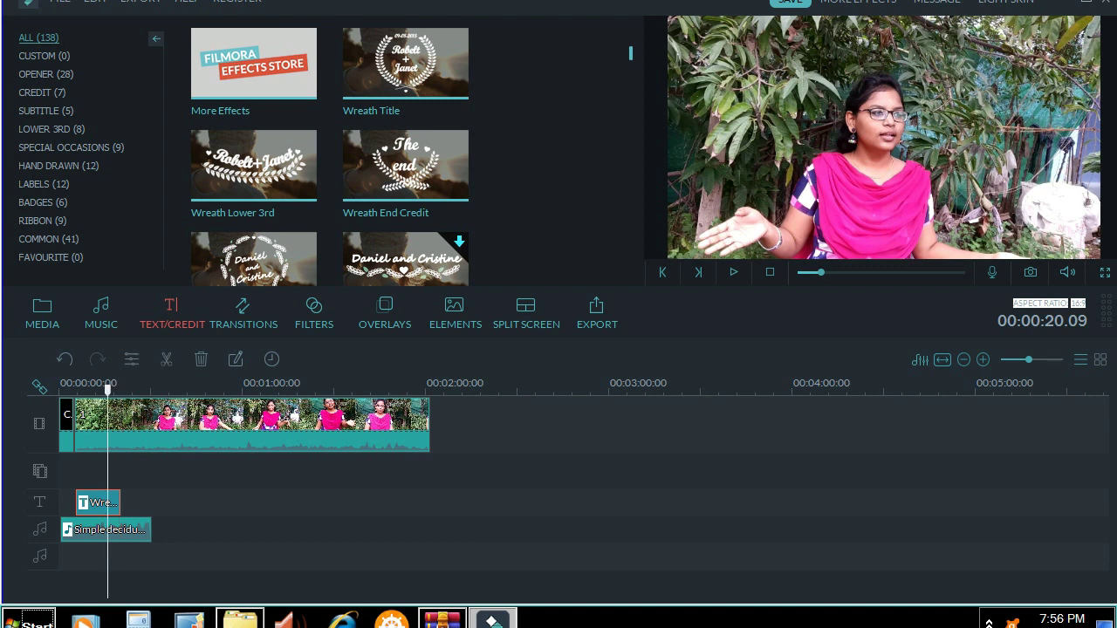
key(space)
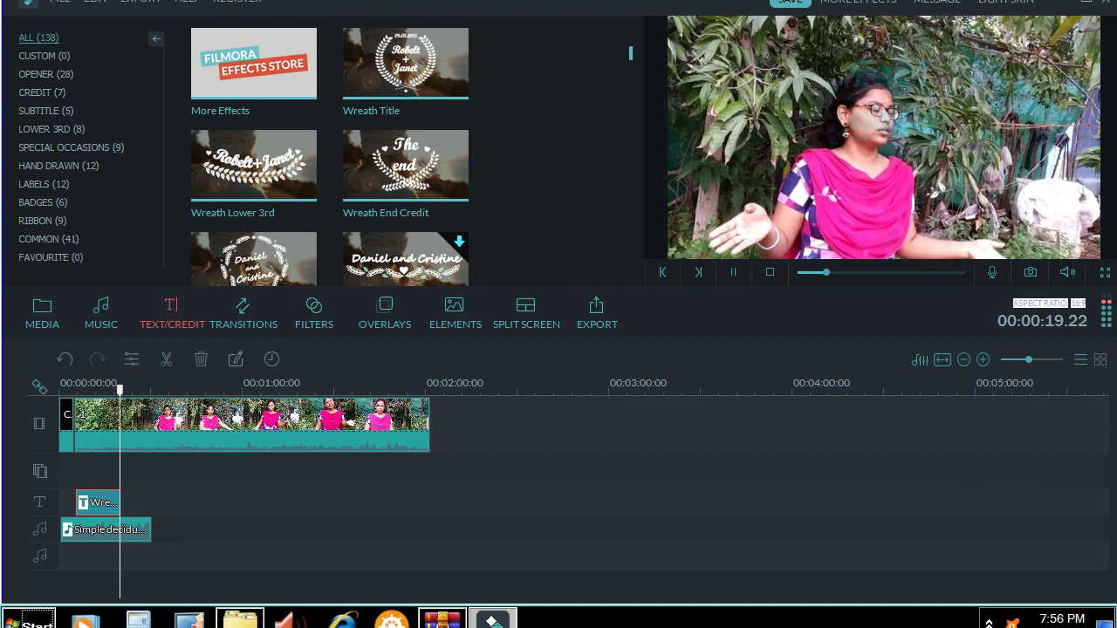
key(space)
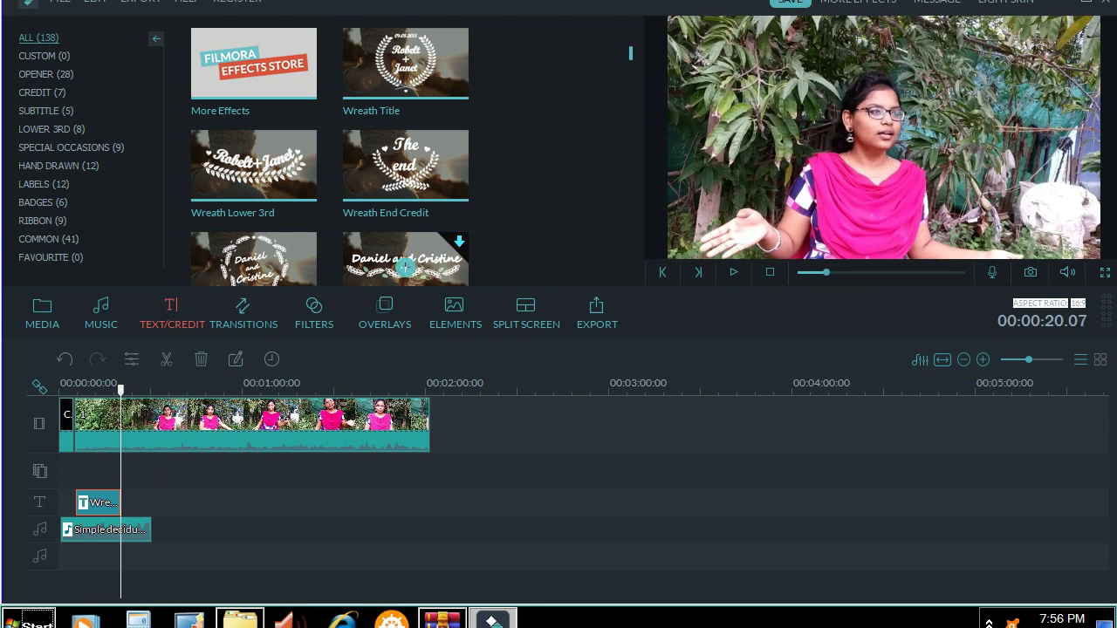
Split the imported video clip at 00:00:23.04 and check the two resulting parts.
click(243, 314)
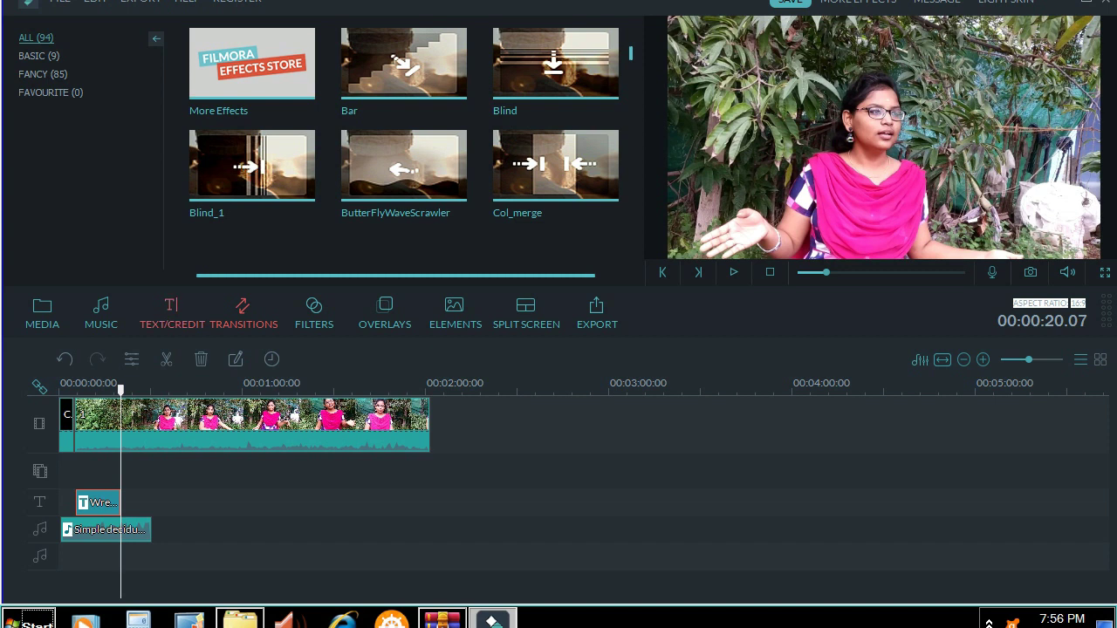
click(251, 424)
key(space)
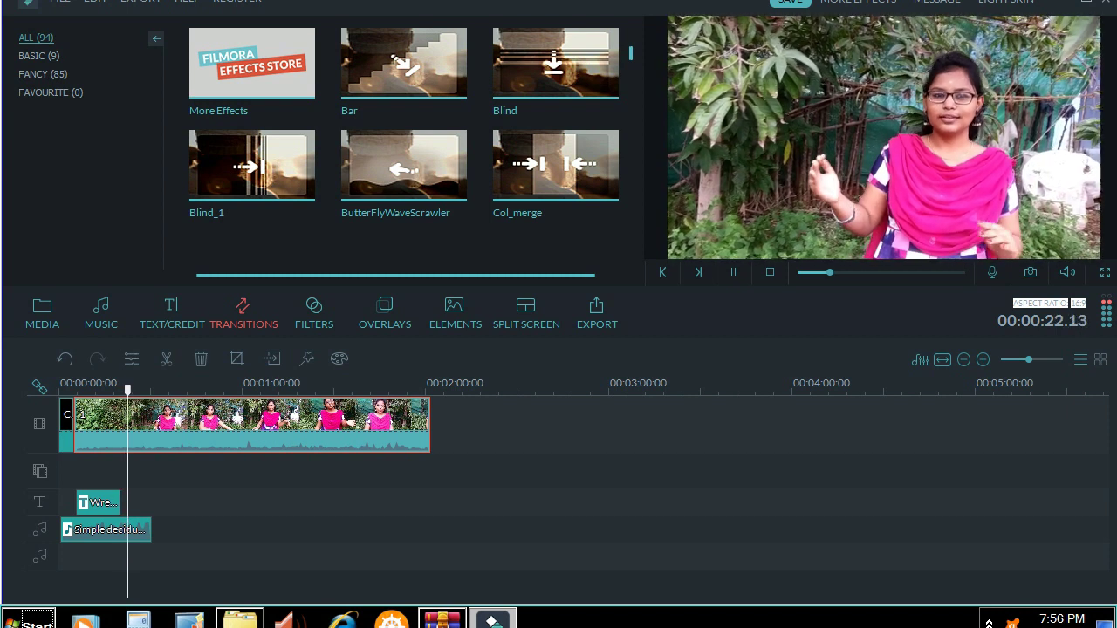
key(space)
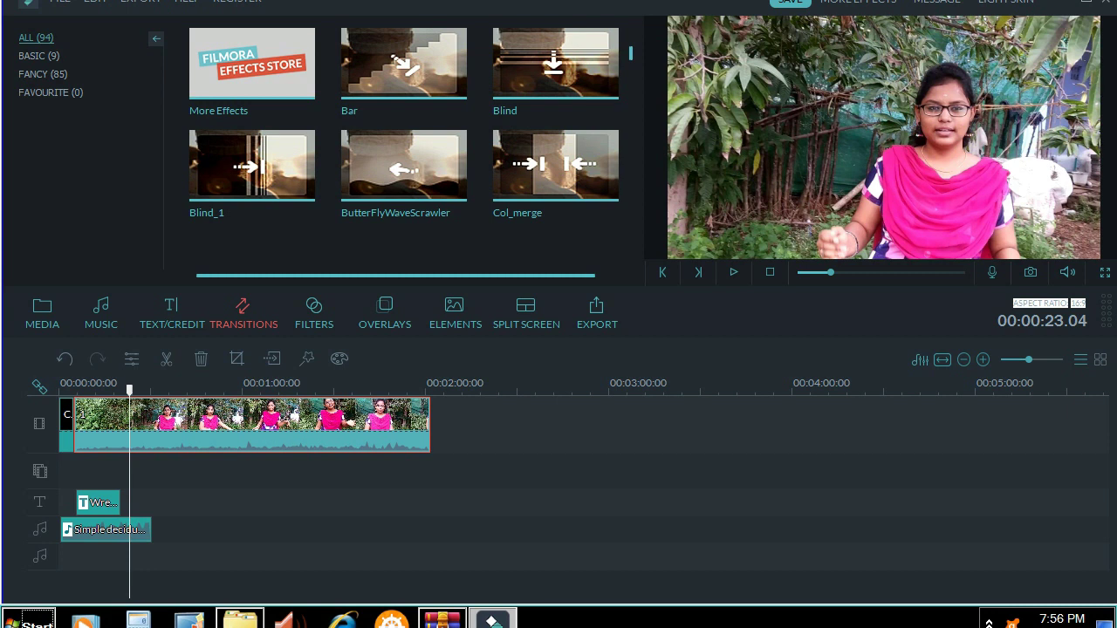
right_click(135, 438)
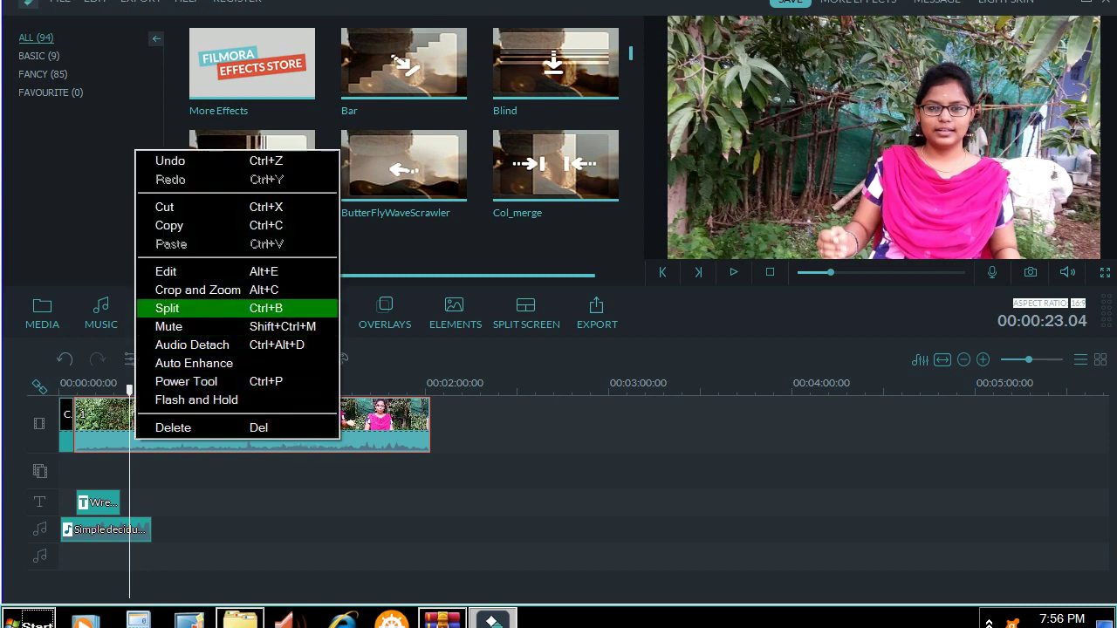
click(167, 308)
click(101, 424)
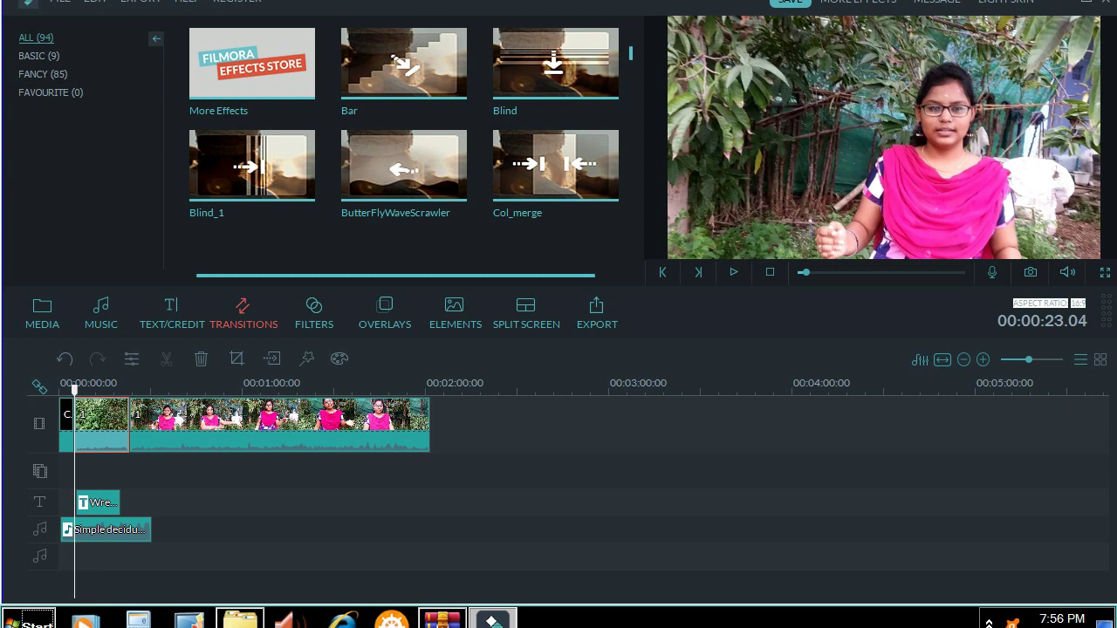
click(280, 424)
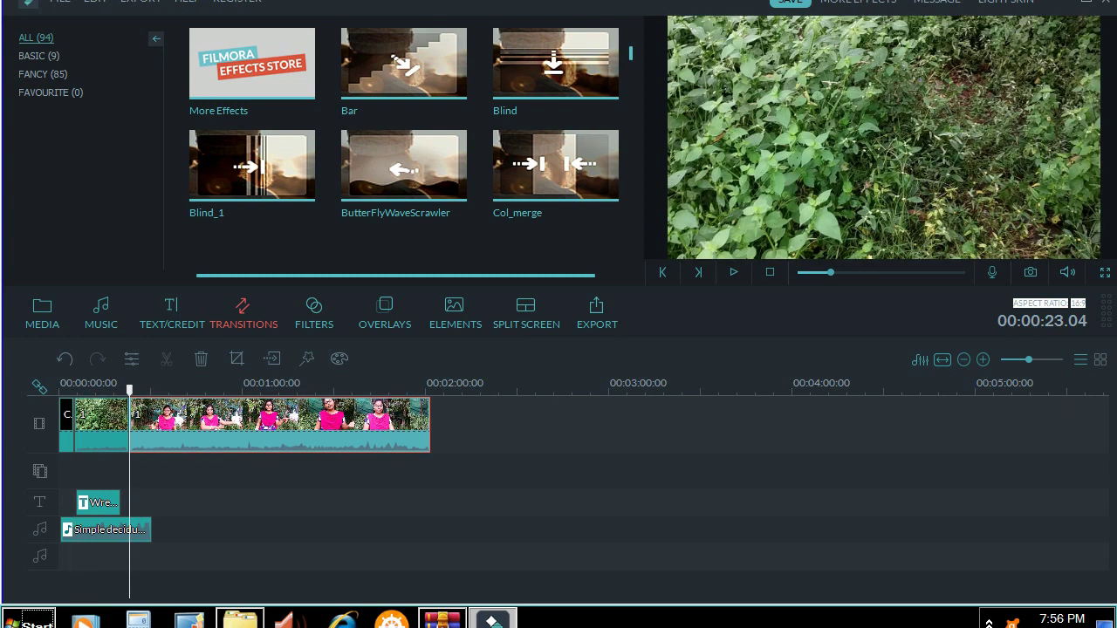
click(101, 425)
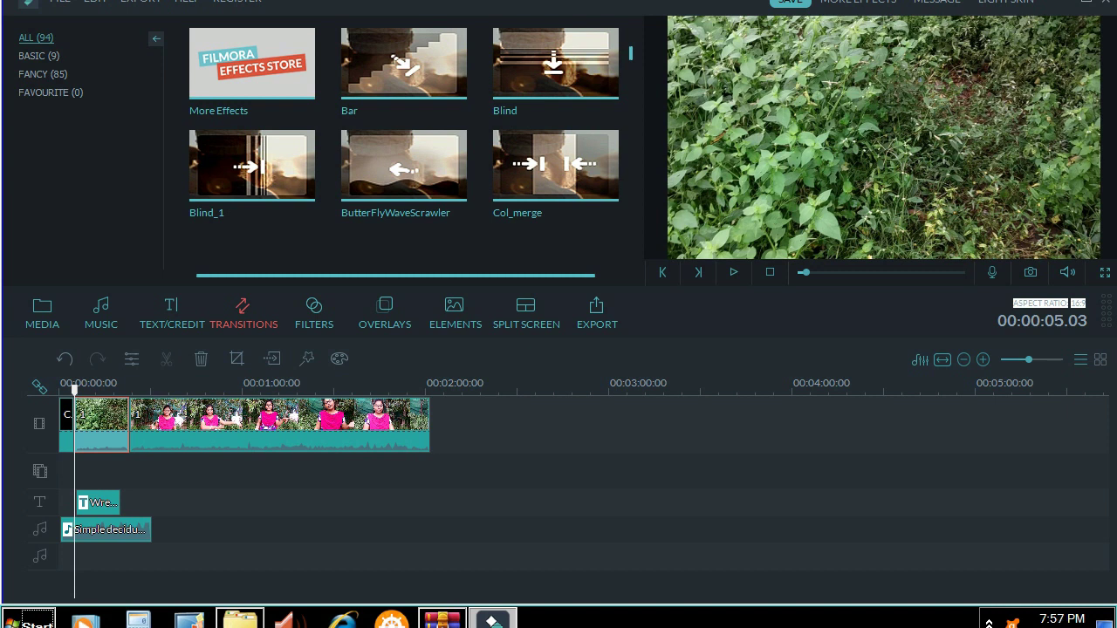
Split the second part of the imported clip at 00:00:32.23.
click(279, 424)
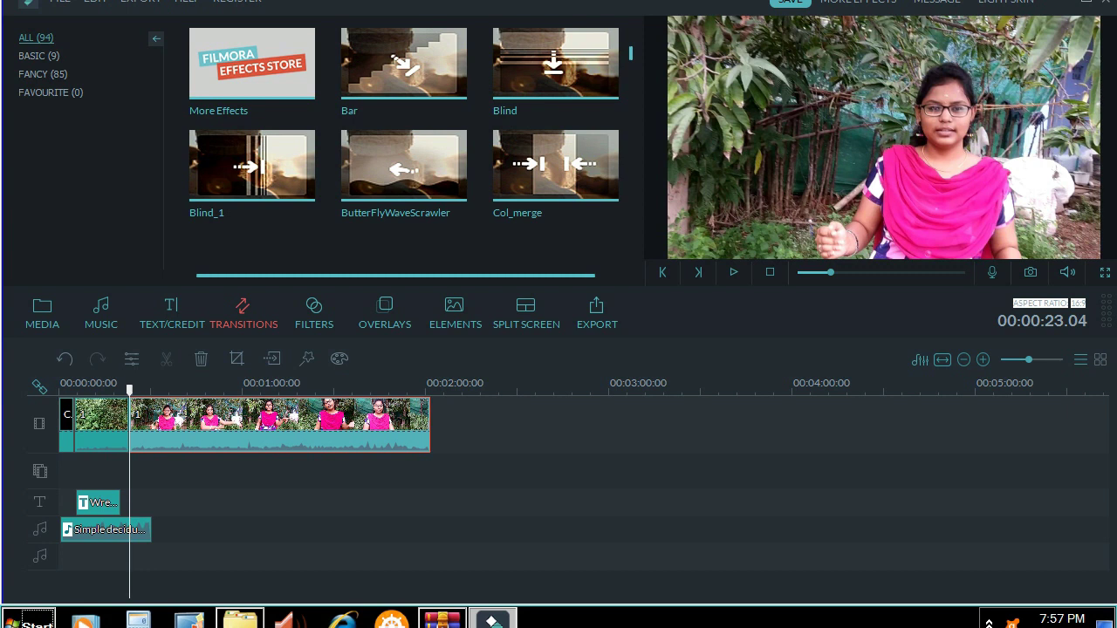
key(space)
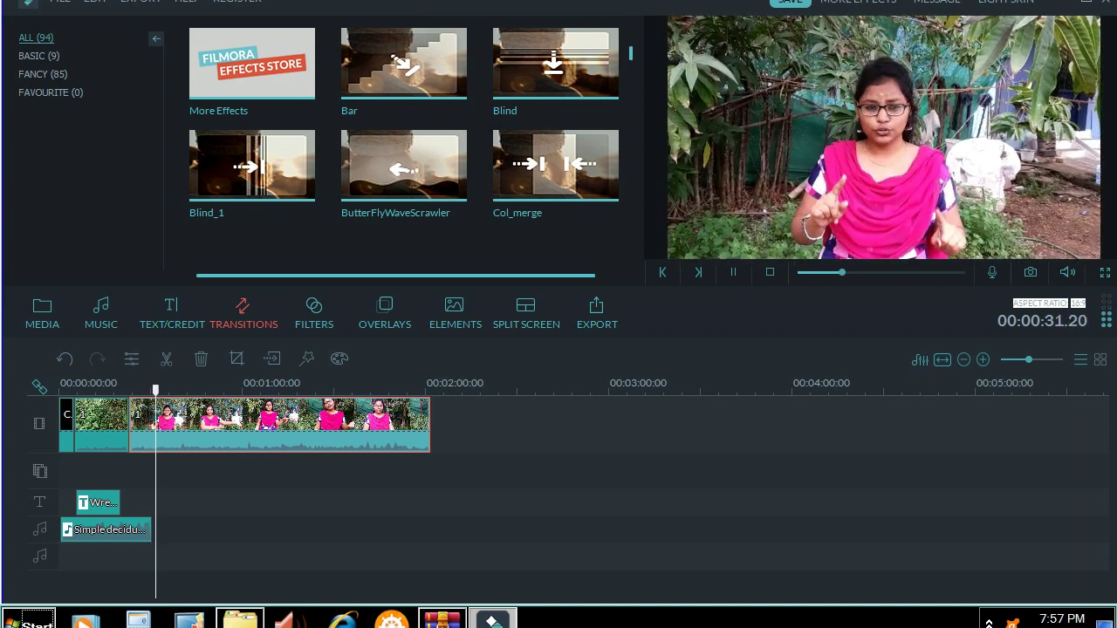
key(space)
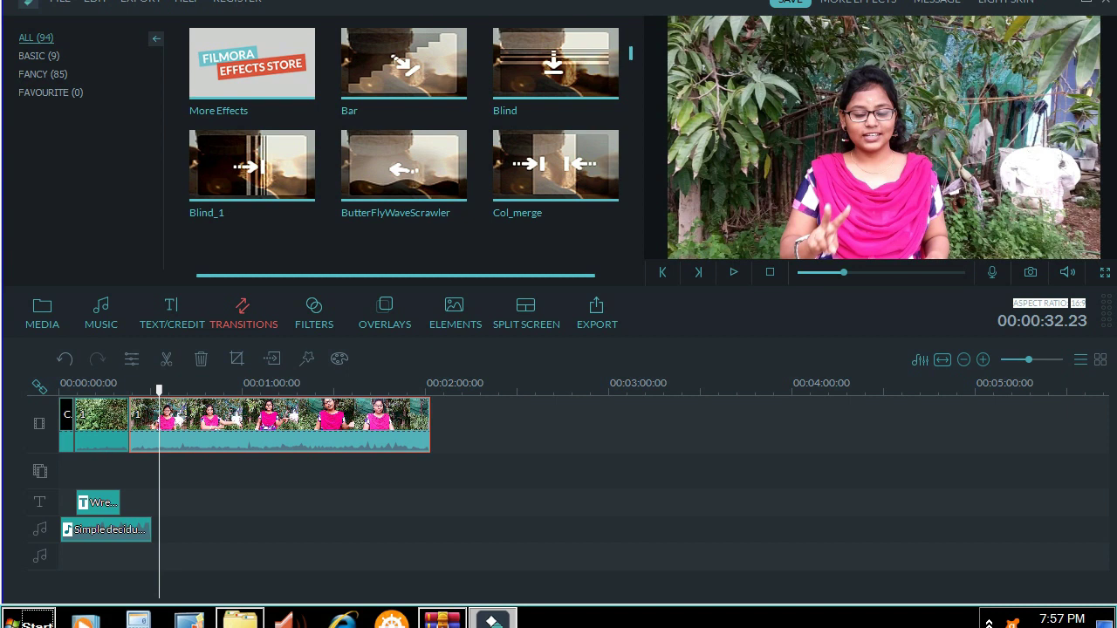
right_click(154, 428)
click(192, 294)
key(ctrl+b)
key(Up)
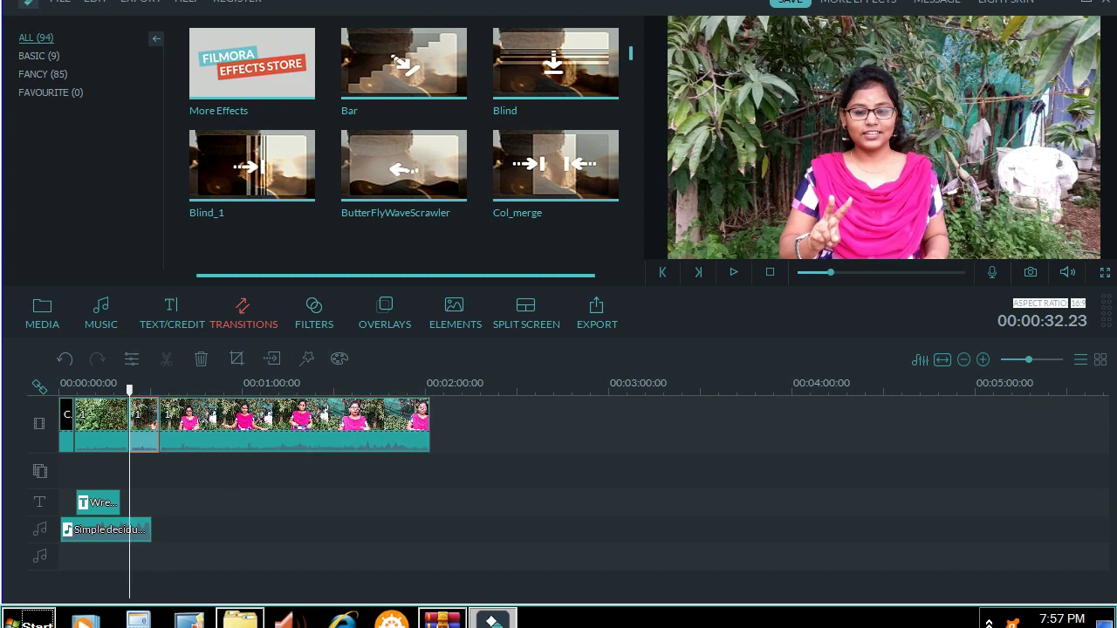
key(Down)
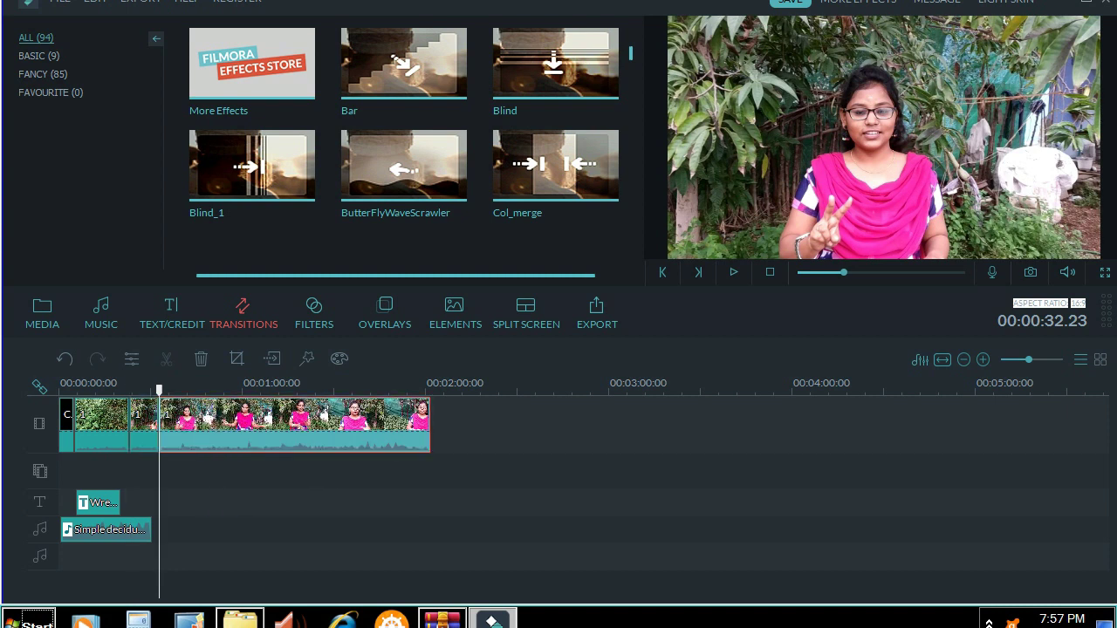
Cut the middle segment between 00:00:23.04 and 00:00:32.23 out of the video track.
key(Up)
key(Up)
key(Down)
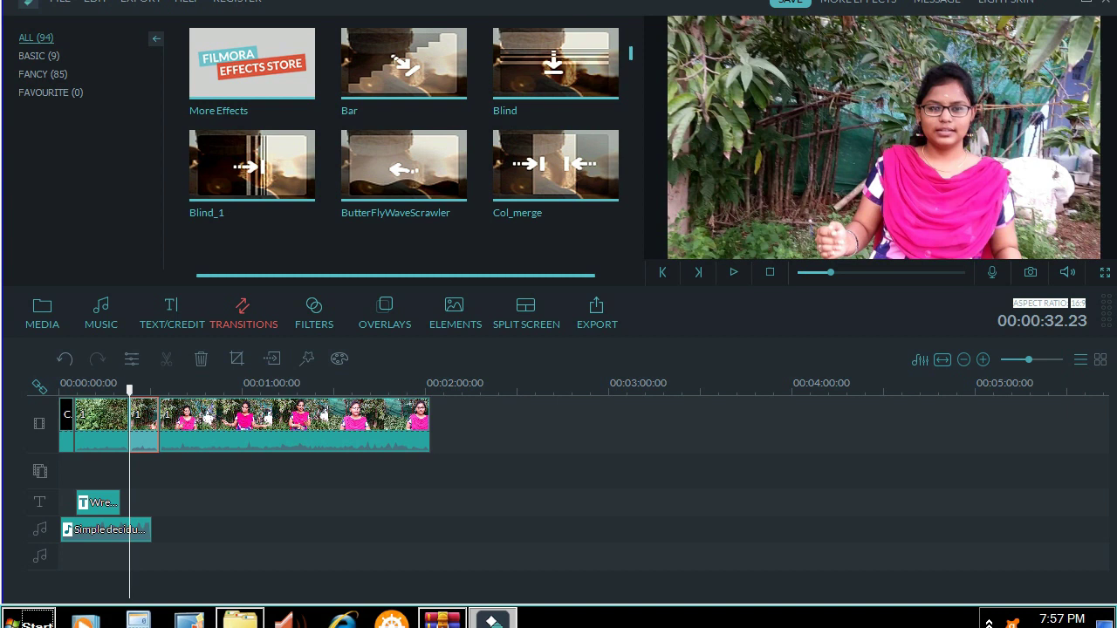
right_click(140, 411)
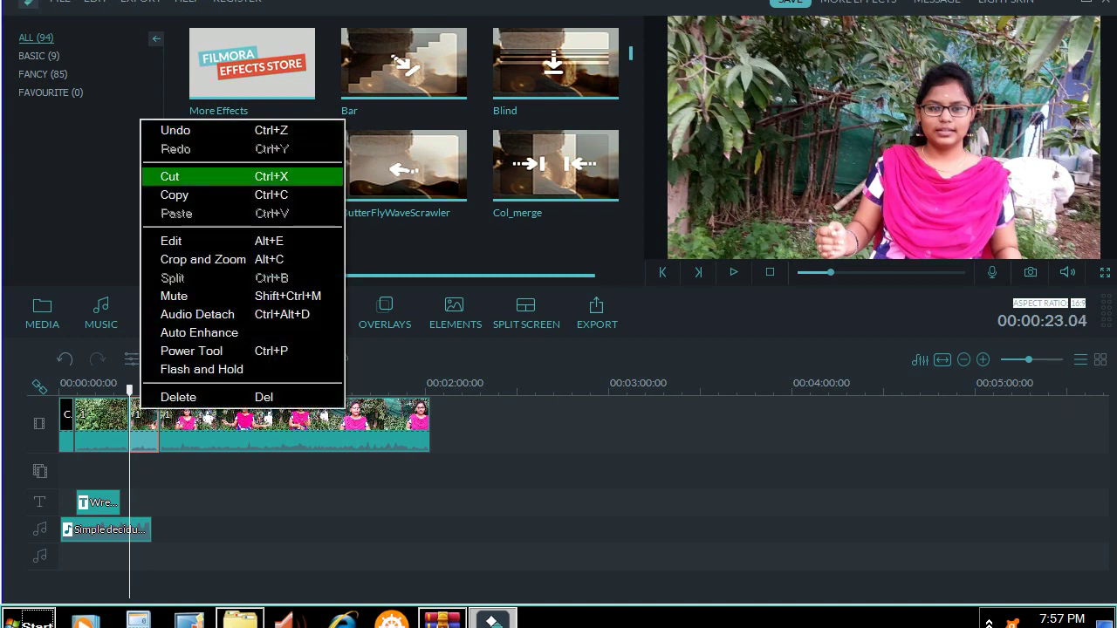
click(175, 176)
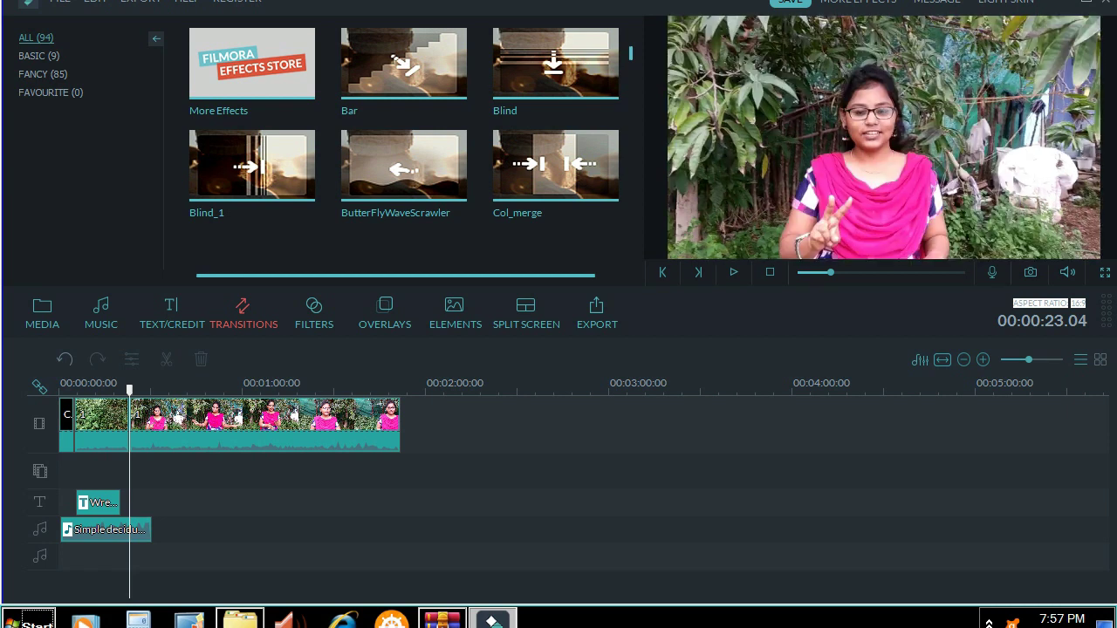
click(101, 424)
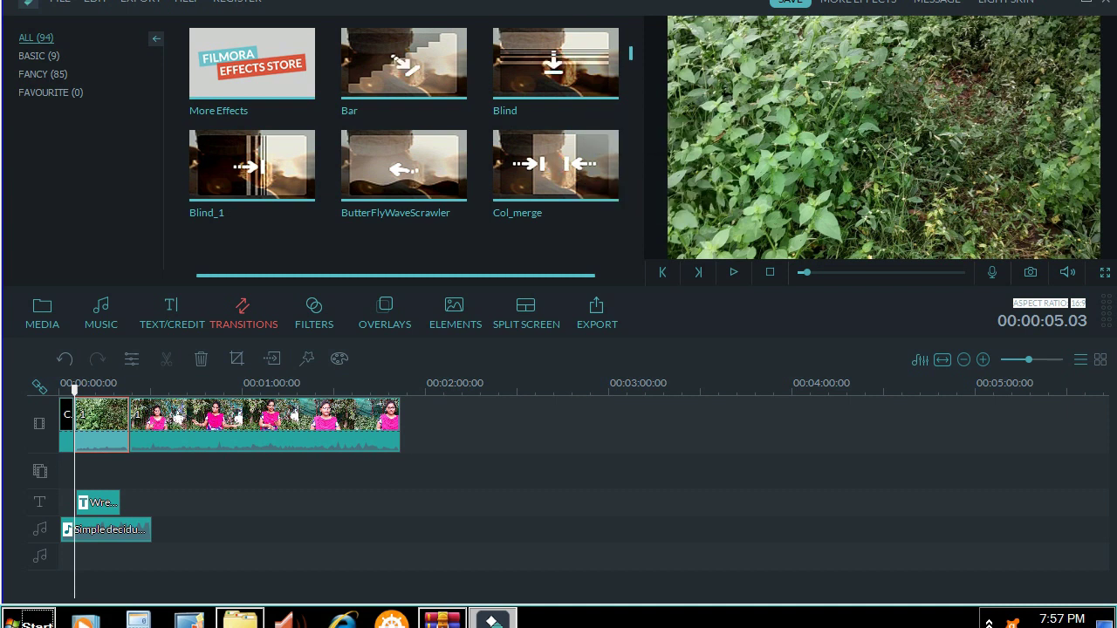
Add the Cube transition at the cut between the two parts of the imported clip.
scroll(410, 148, down, 2)
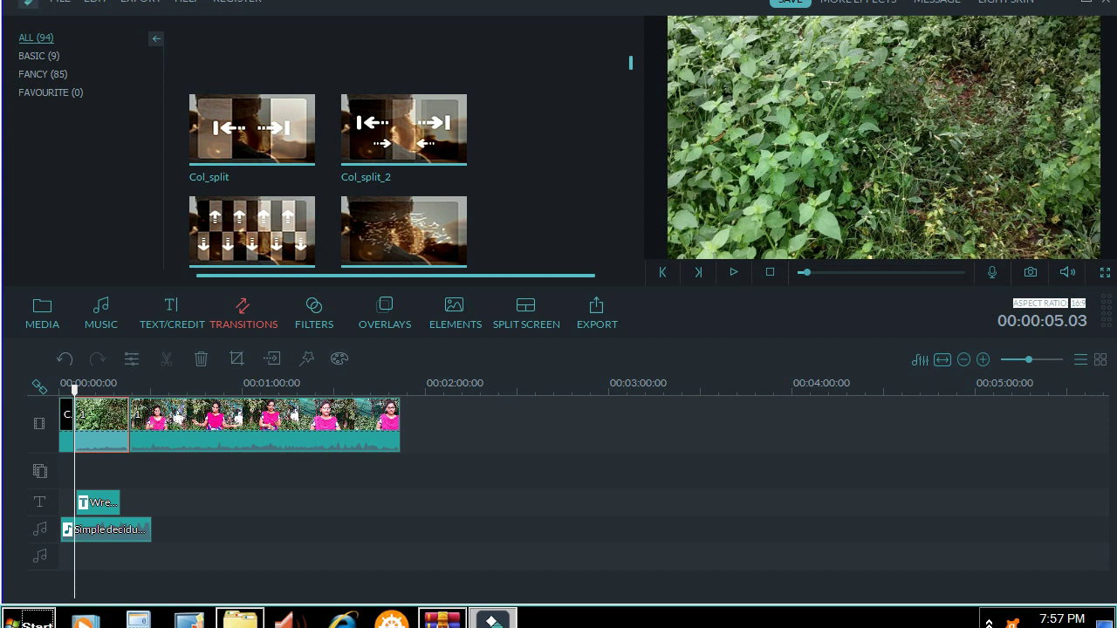
scroll(328, 149, down, 3)
scroll(328, 148, down, 2)
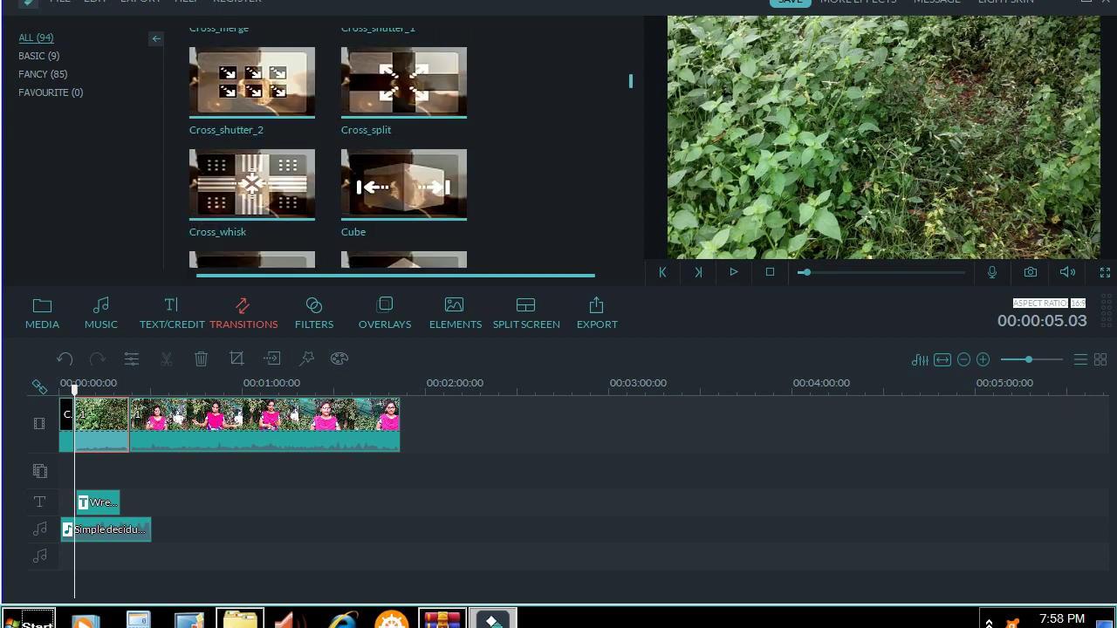
click(402, 184)
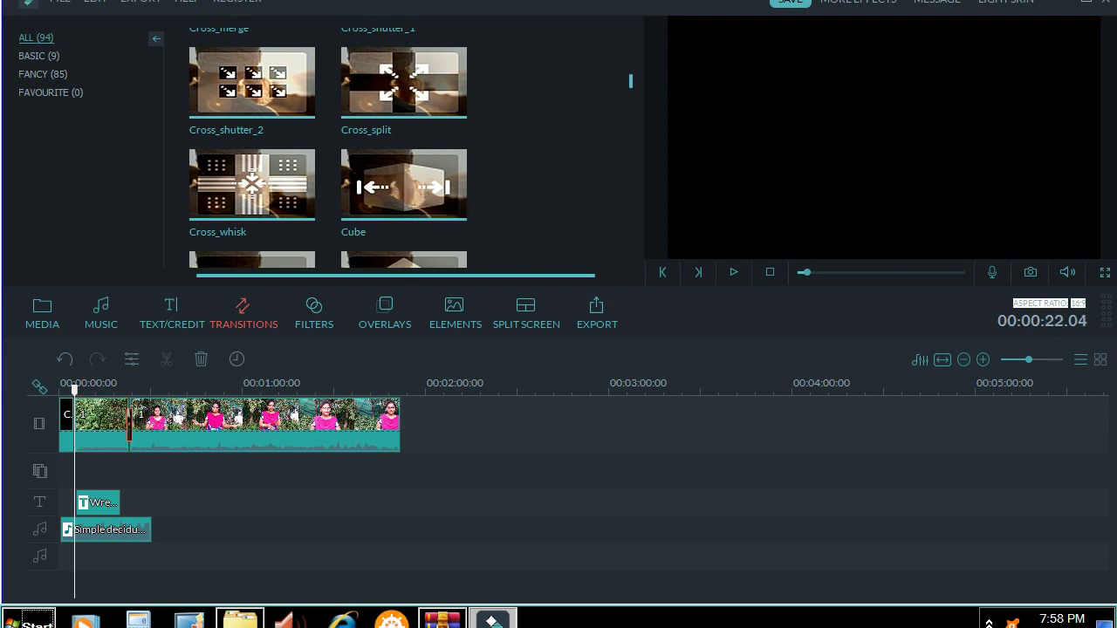
Play the timeline from 00:00:14.07 through the cut to check the Cube transition.
click(127, 384)
click(102, 384)
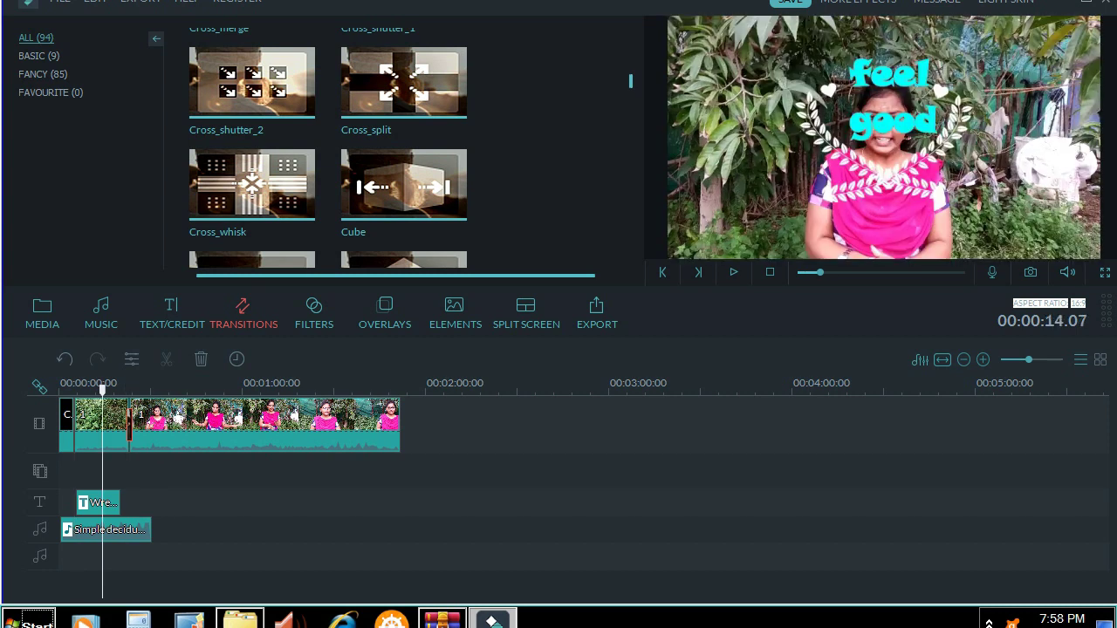
click(733, 272)
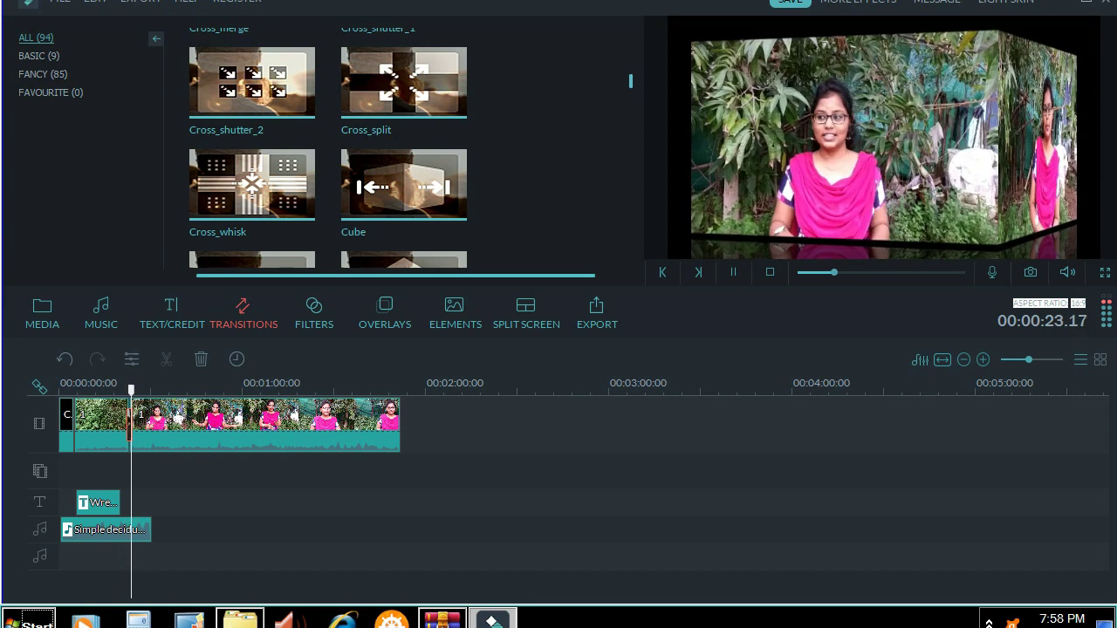
key(space)
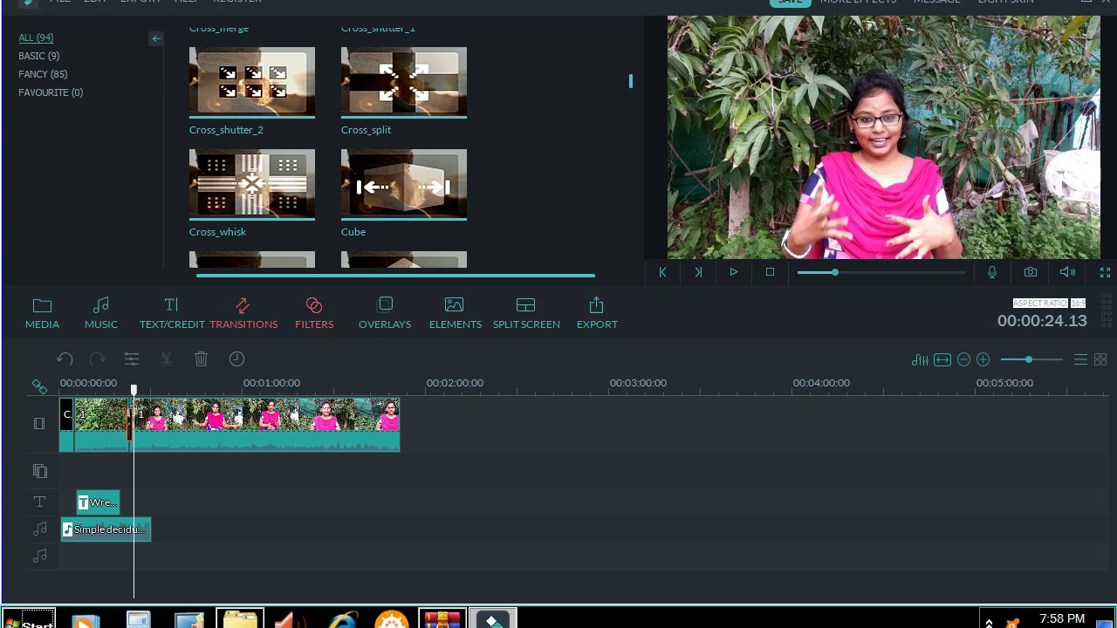
Add the Particle 1 filter to the timeline at 00:00:24.13.
click(314, 312)
mouse_move(404, 63)
mouse_move(403, 164)
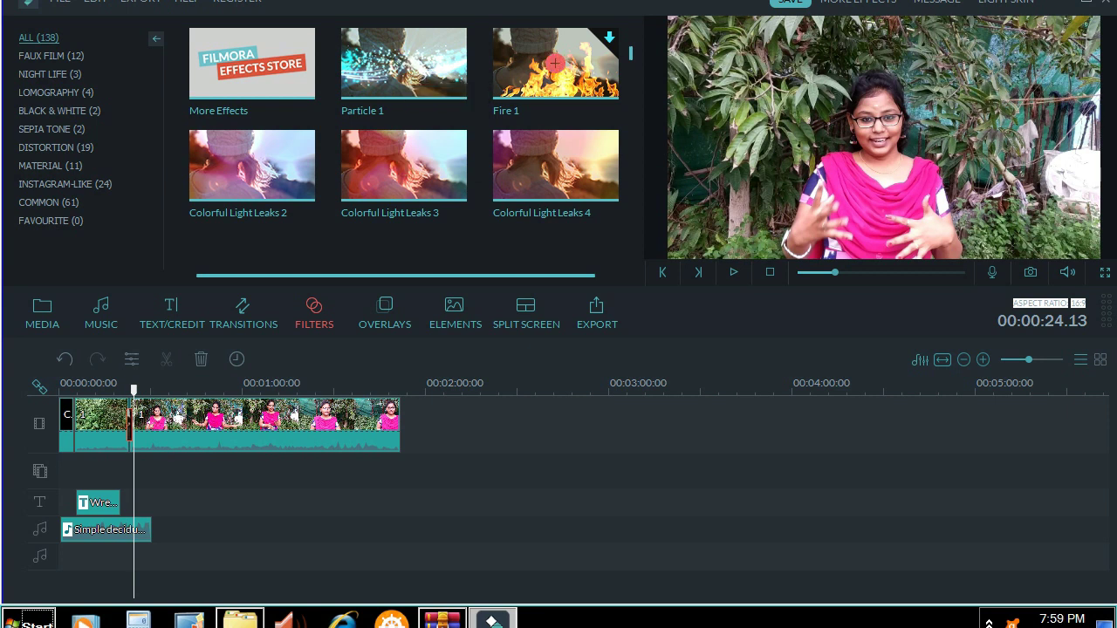
click(555, 63)
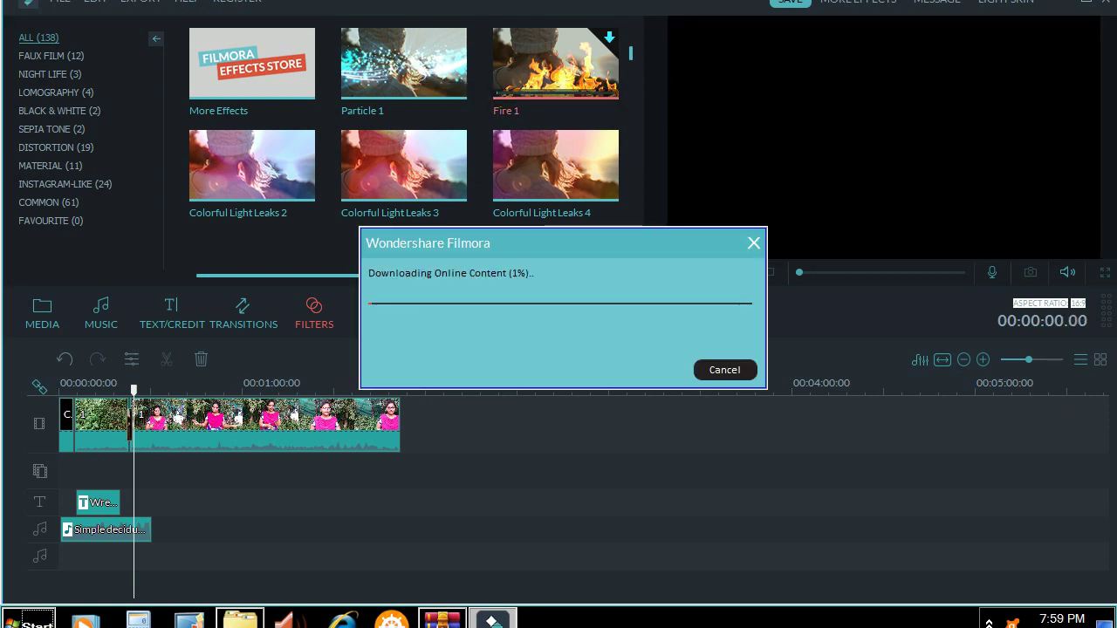
click(724, 370)
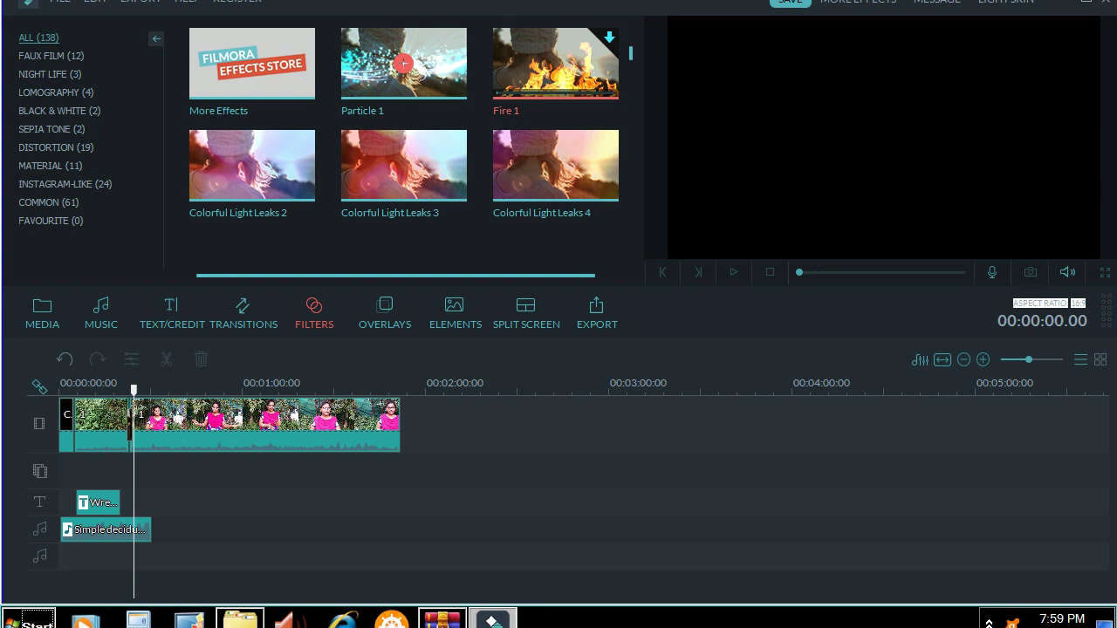
click(404, 63)
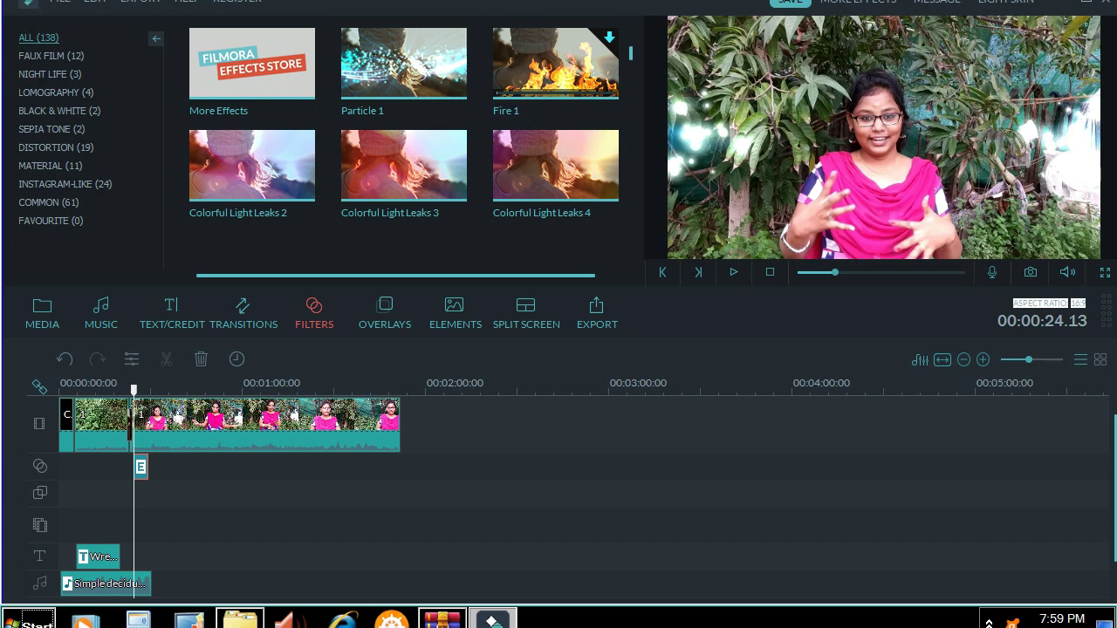
Preview the Particle 1 filter over the video and extend its end to about 00:00:38.
click(733, 271)
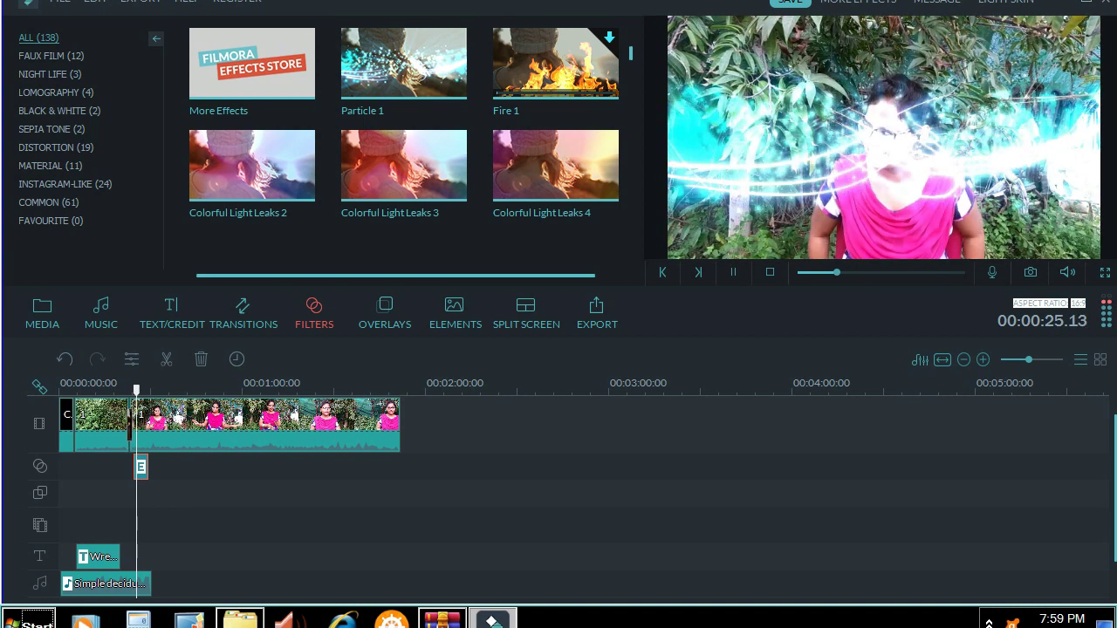
click(733, 272)
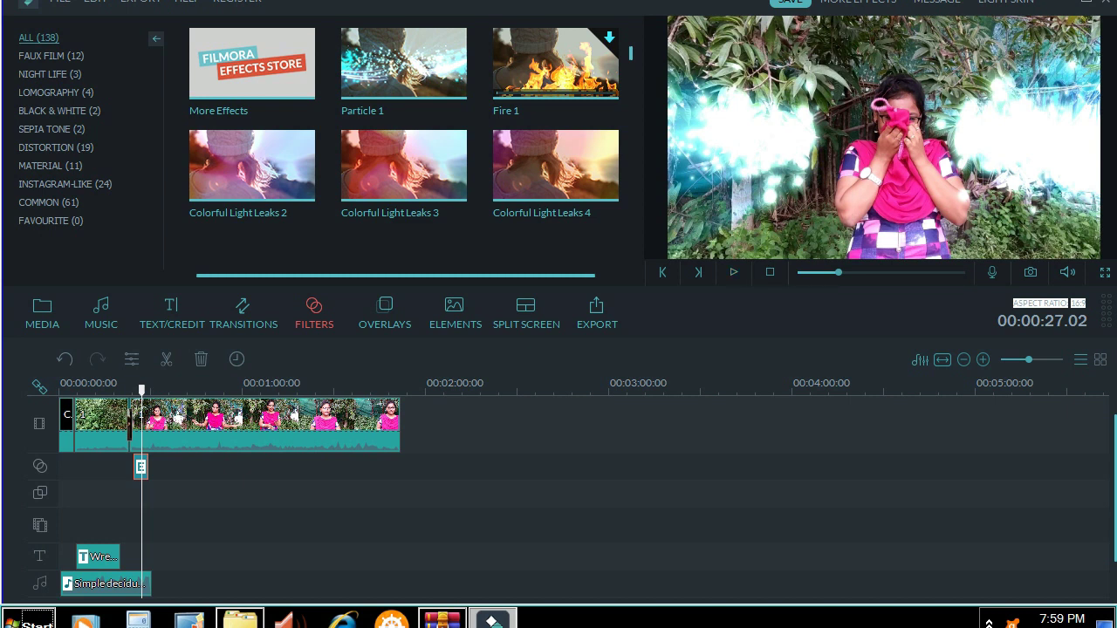
click(733, 272)
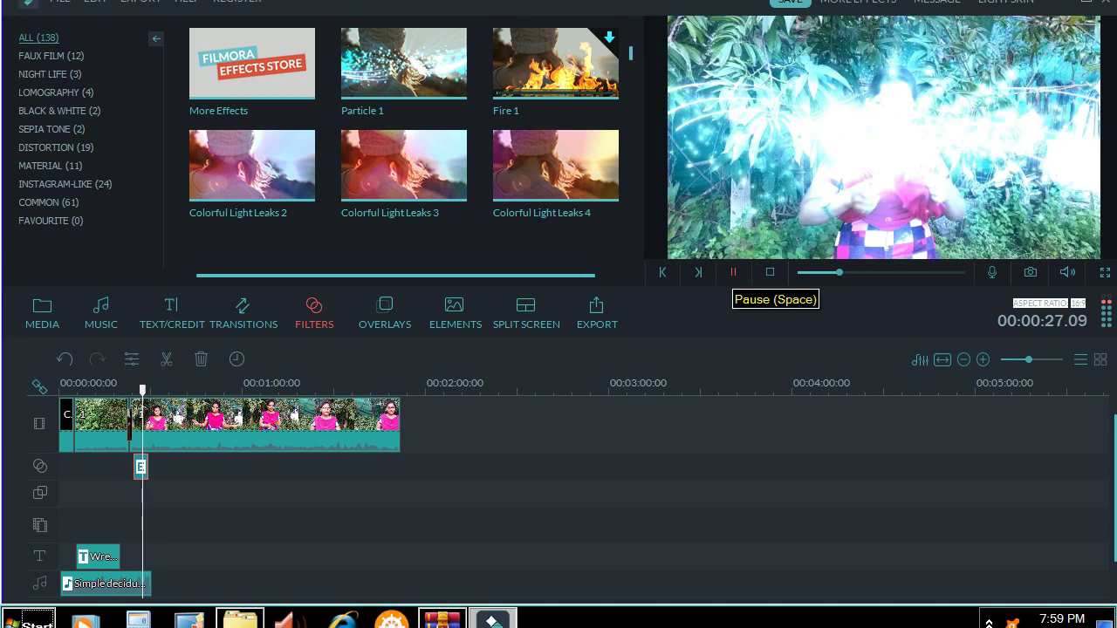
click(733, 272)
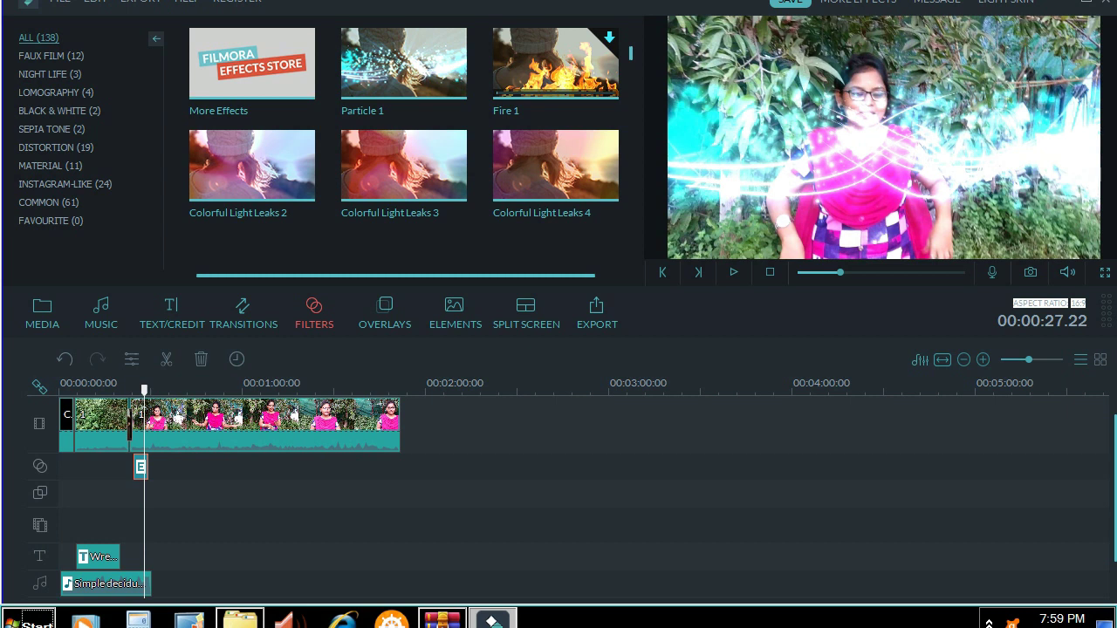
drag(147, 467, 176, 466)
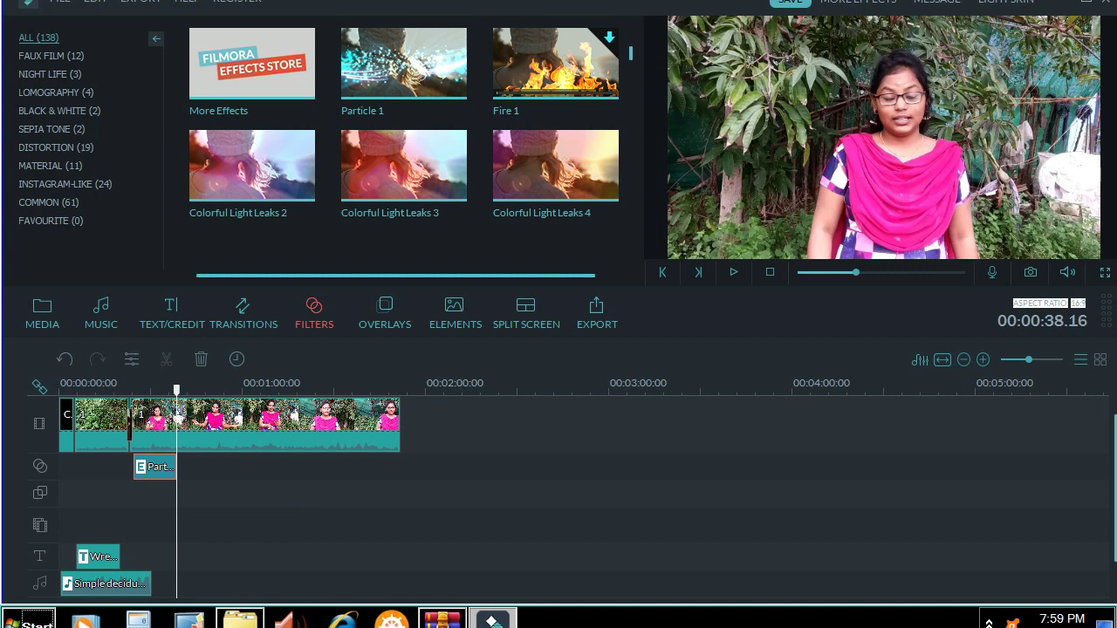
Add the Bokeh 1 overlay at 00:00:38.16 and preview it over the video.
scroll(403, 149, down, 1)
scroll(558, 498, down, 1)
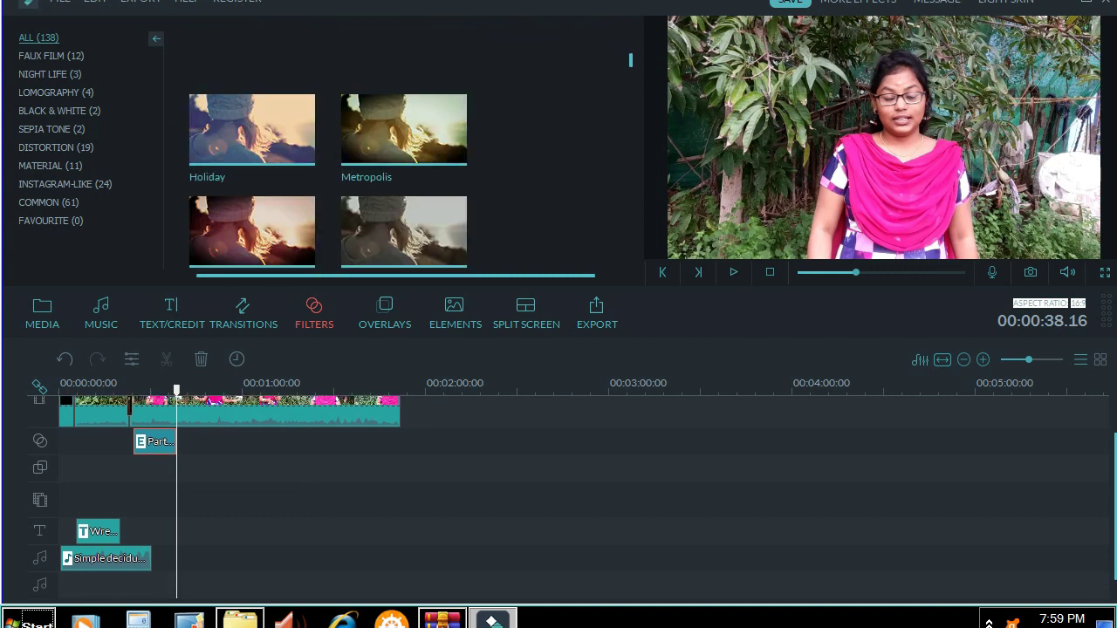
click(385, 313)
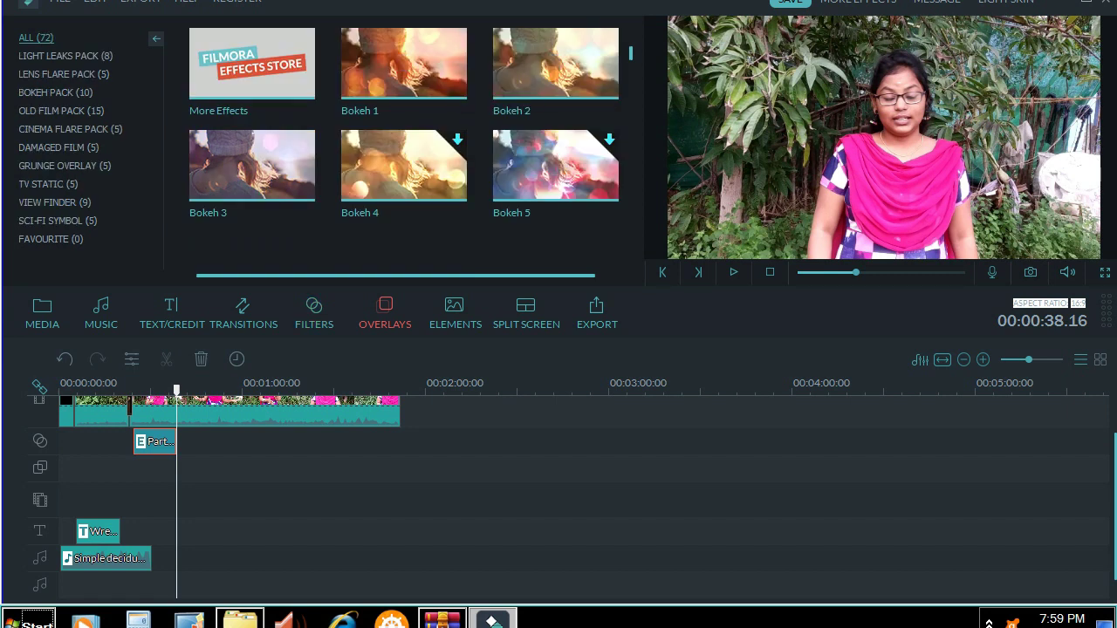
scroll(404, 148, down, 3)
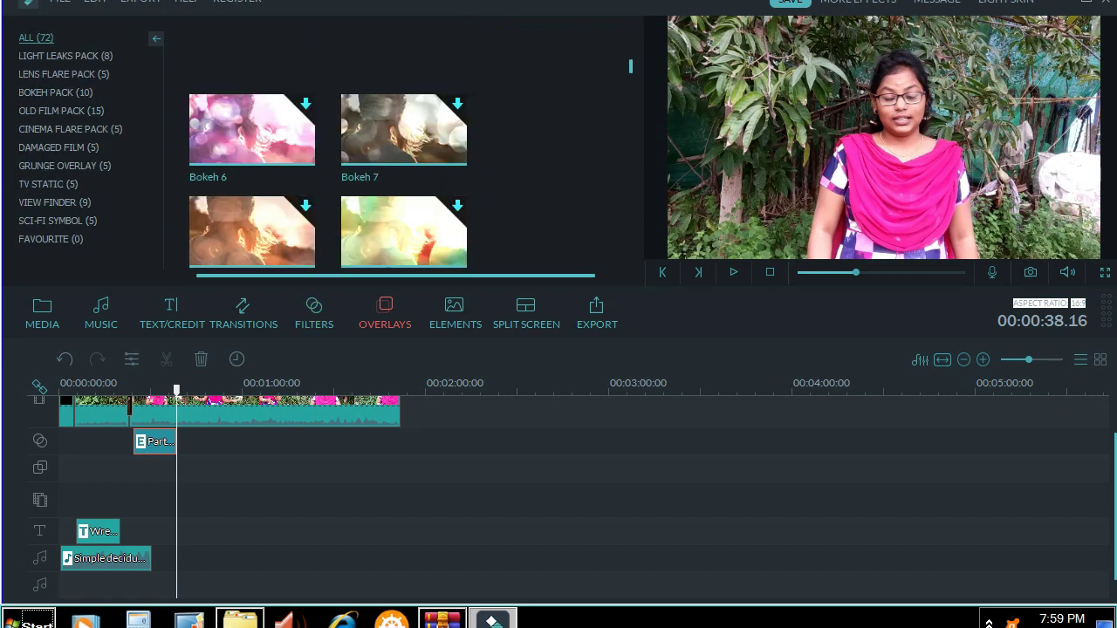
scroll(403, 166, down, 3)
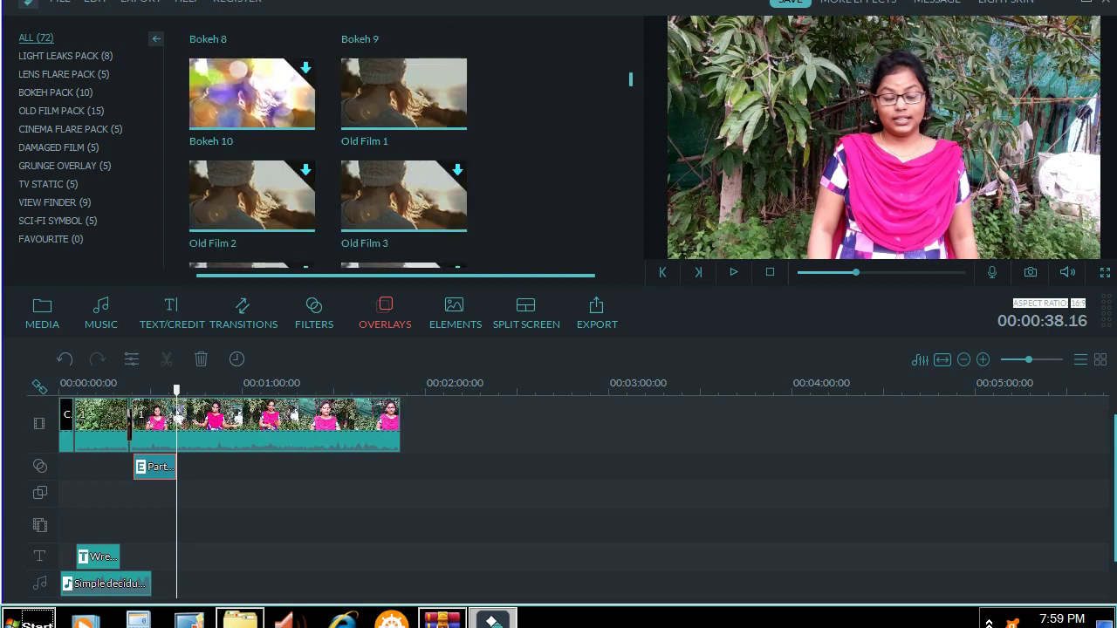
scroll(328, 149, up, 1)
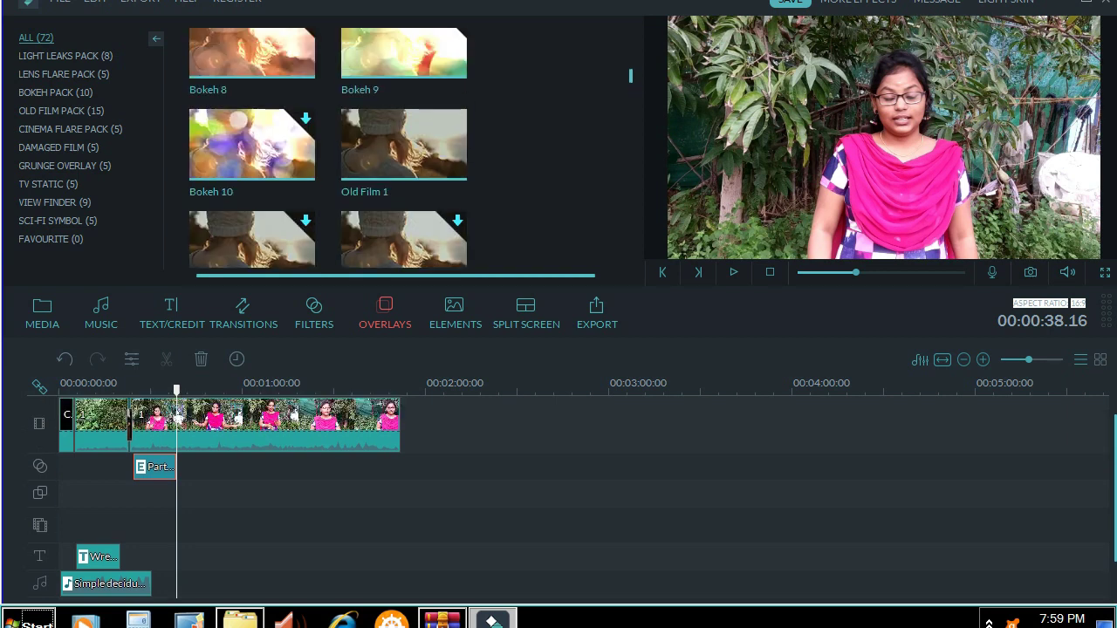
scroll(328, 148, up, 1)
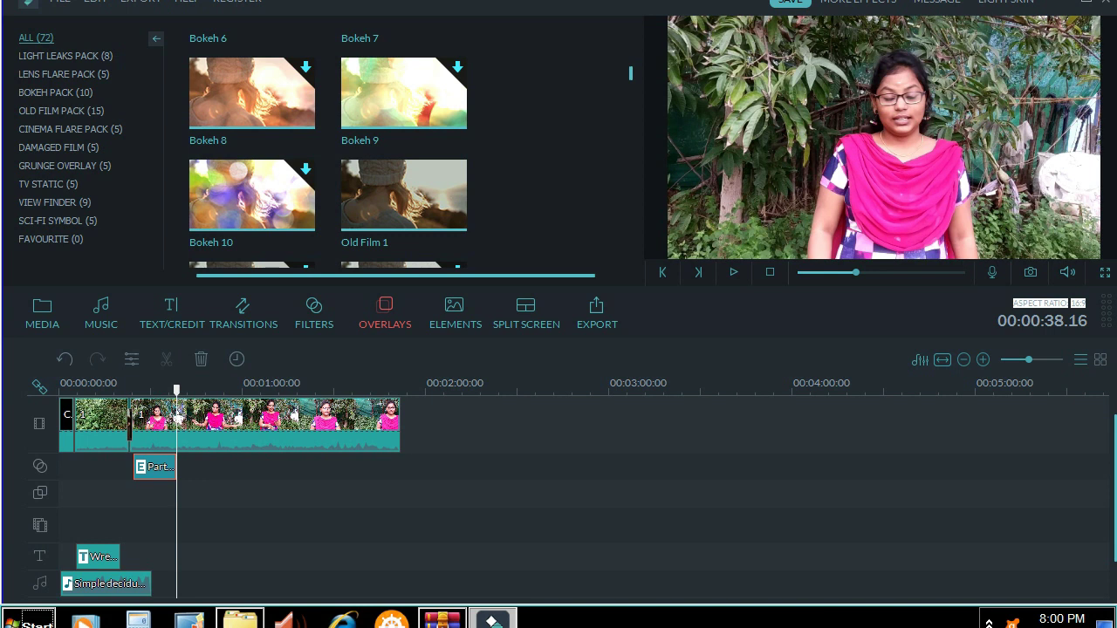
scroll(403, 148, up, 6)
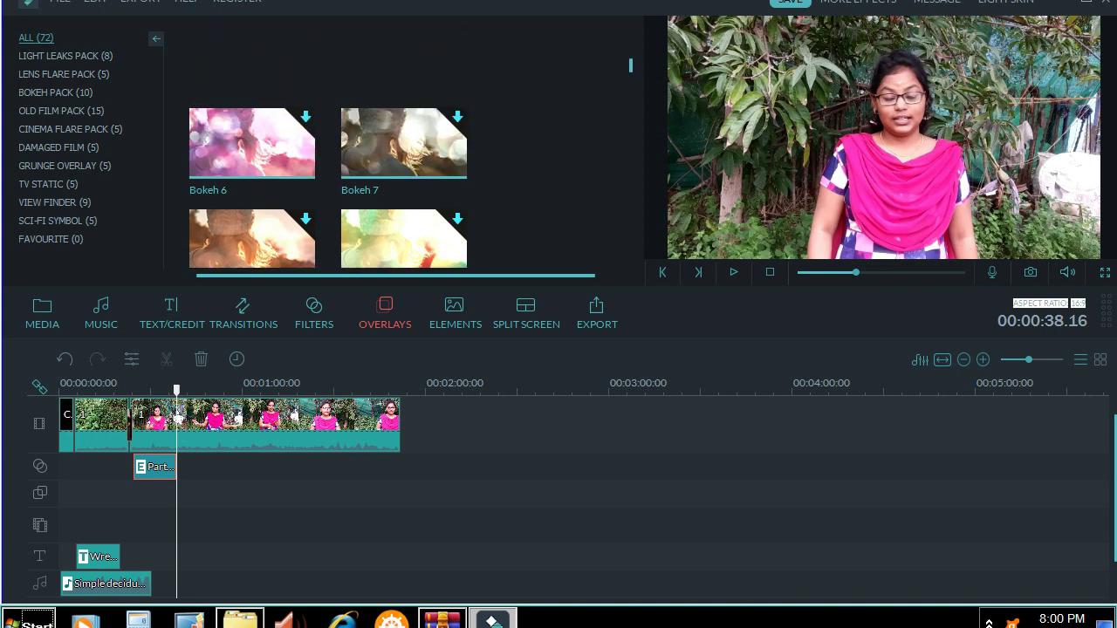
scroll(403, 63, up, 1)
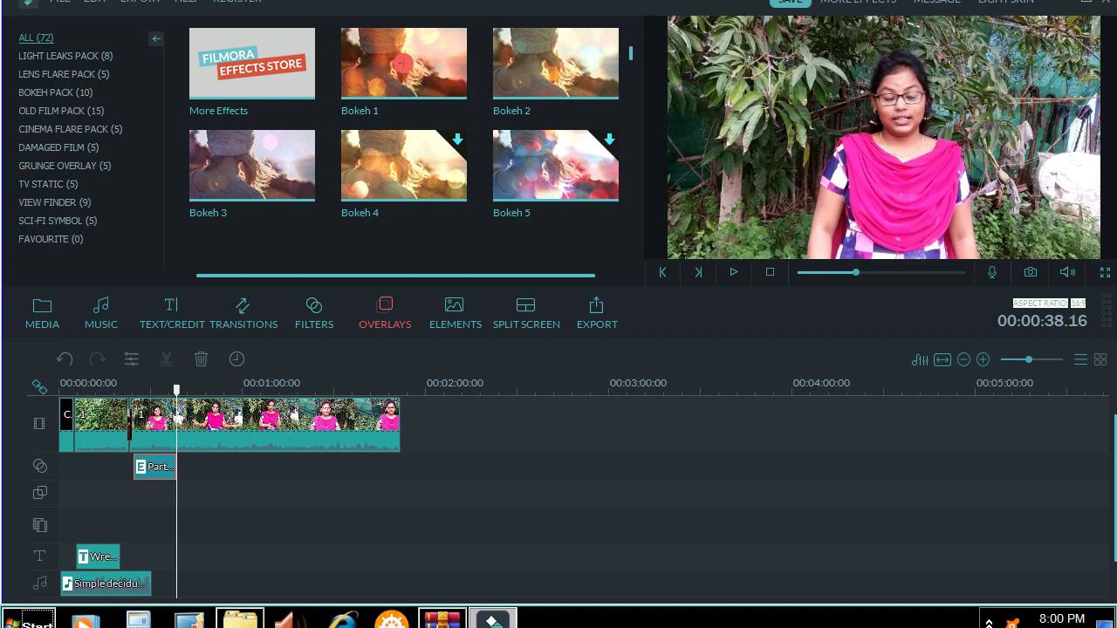
click(403, 63)
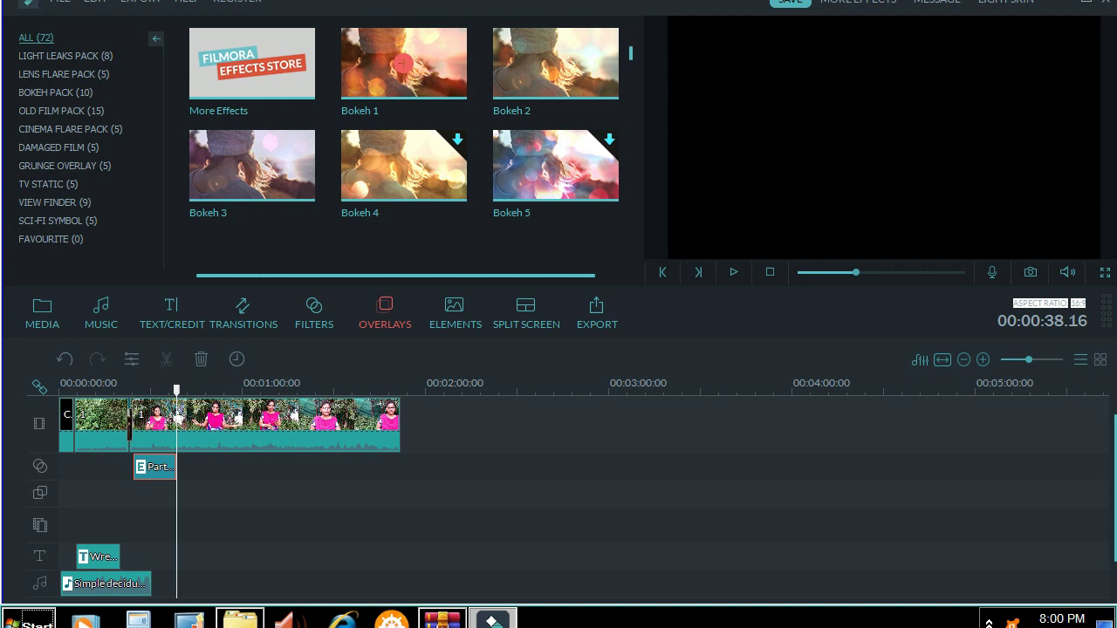
click(403, 62)
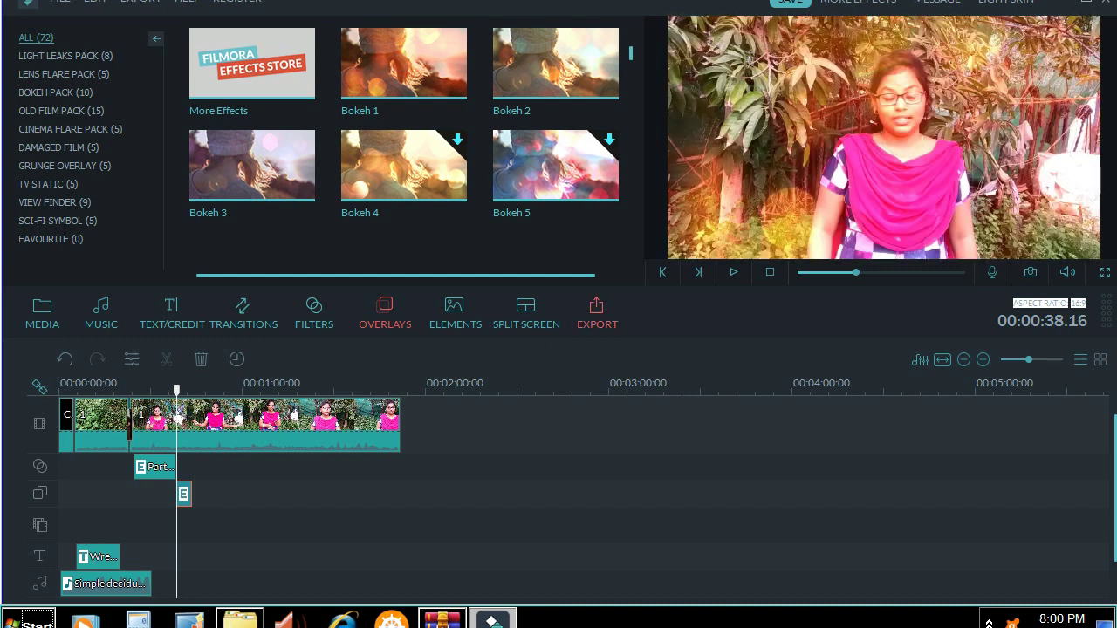
key(space)
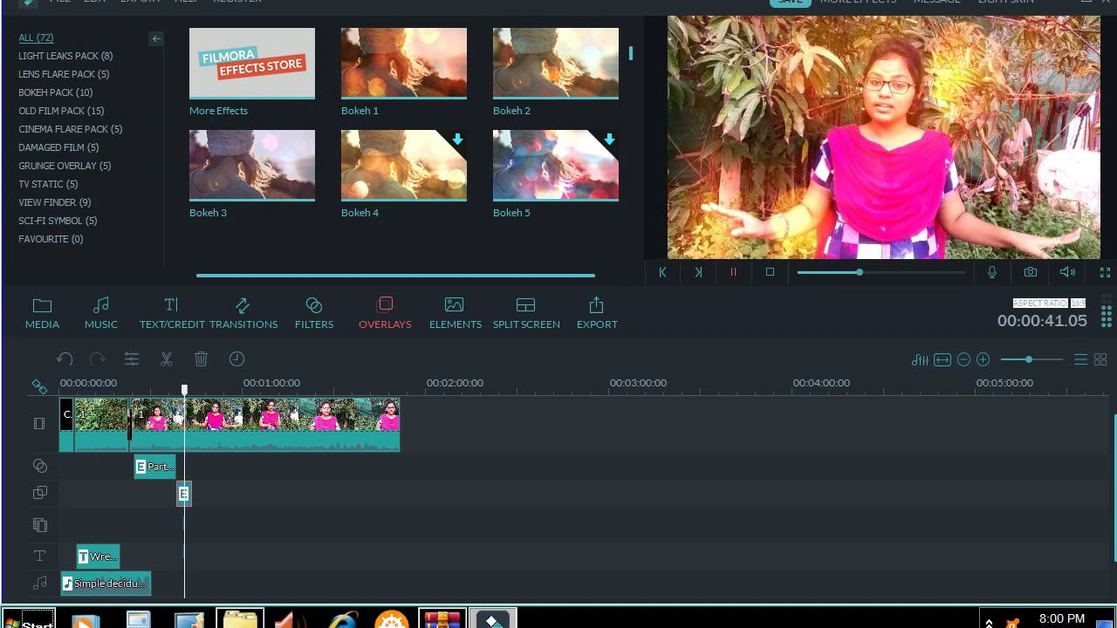
key(space)
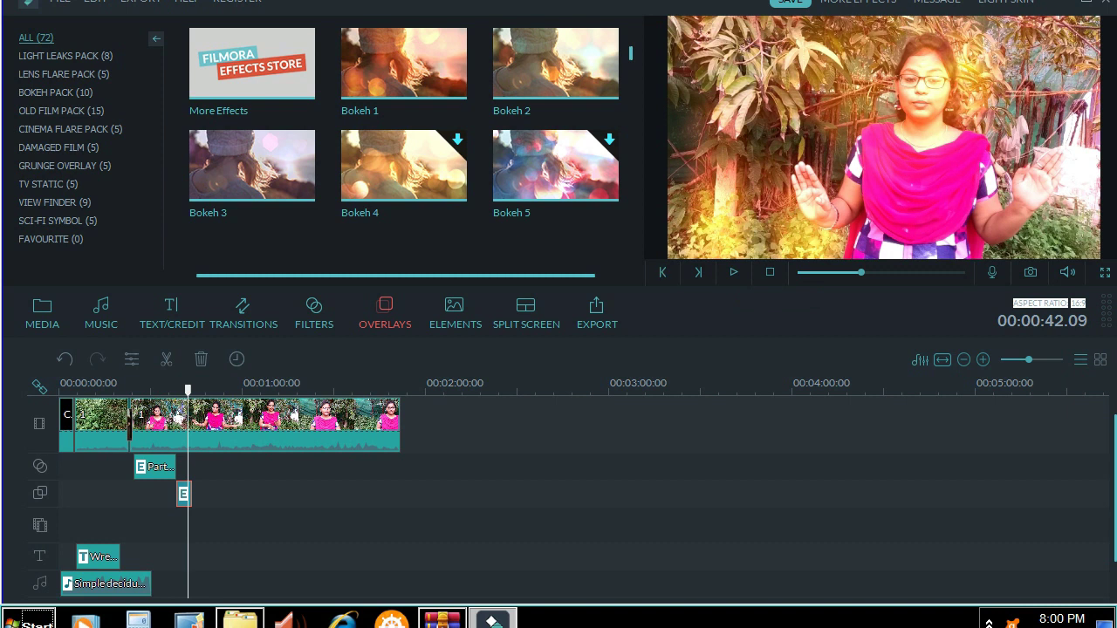
Look over the available elements and split-screen layouts, and view the two-column layout in full screen.
click(454, 313)
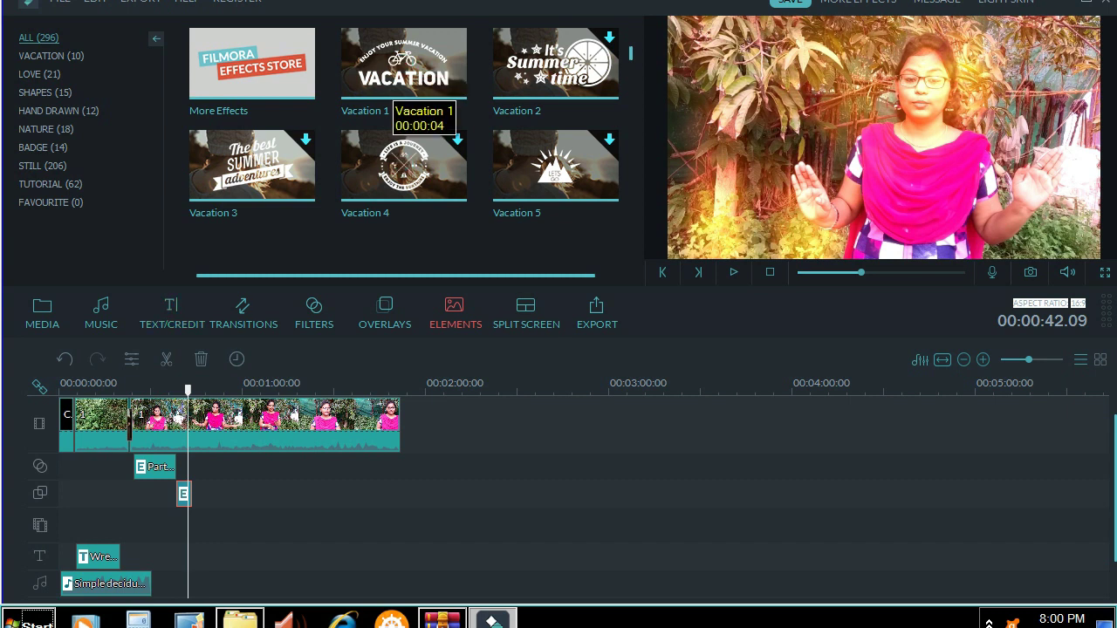
click(524, 307)
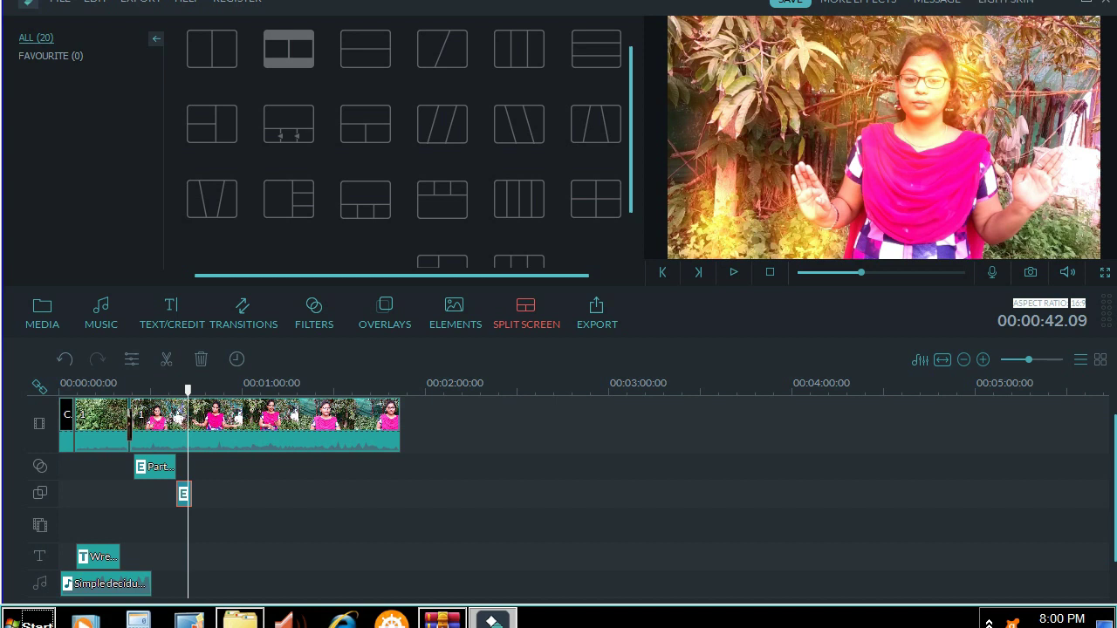
click(212, 48)
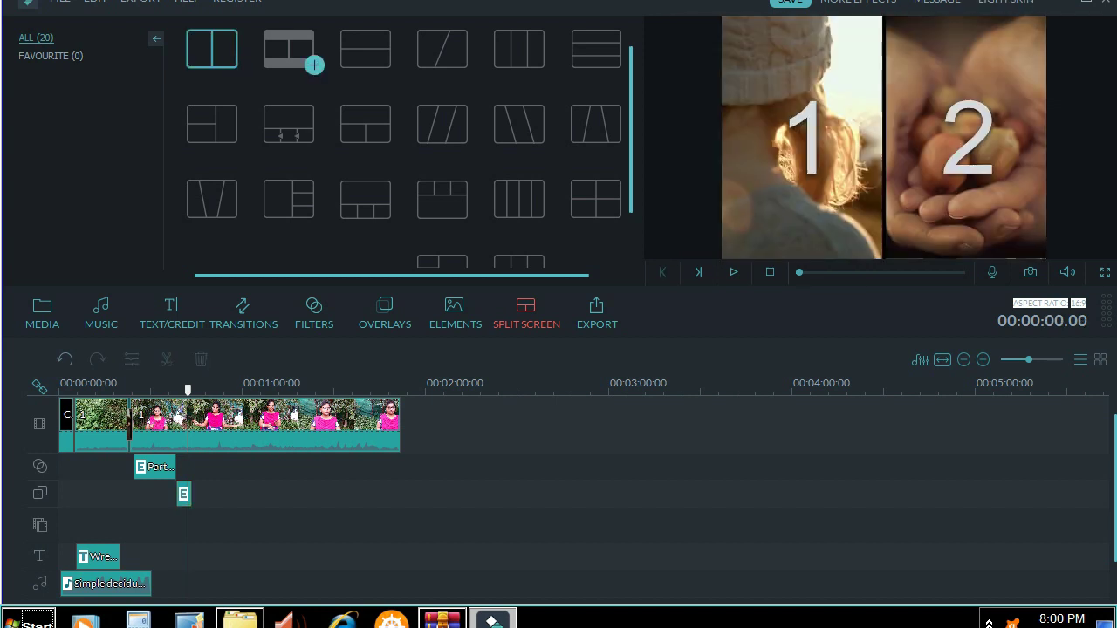
key(alt+Return)
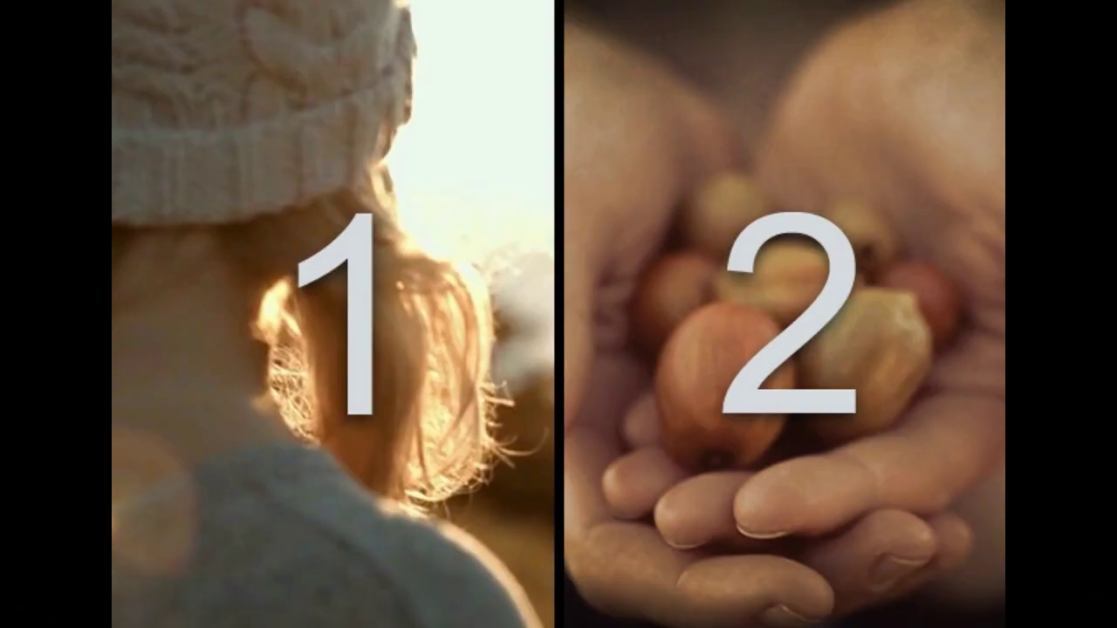
key(Escape)
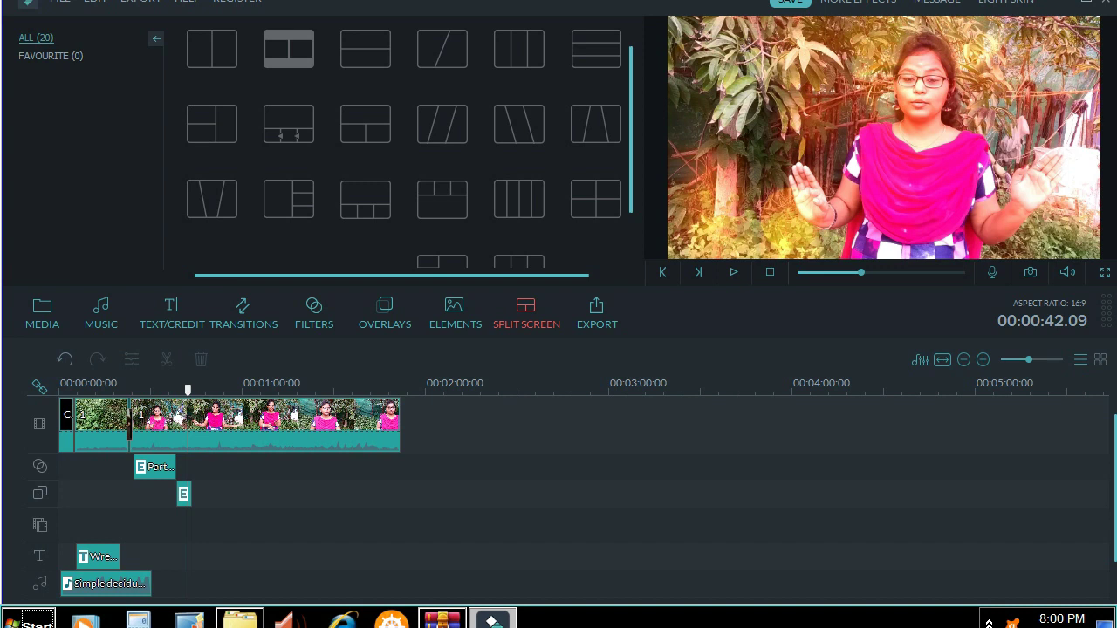
Delete the Bokeh 1 overlay from the timeline and magnify the timeline to frame-level detail.
click(184, 494)
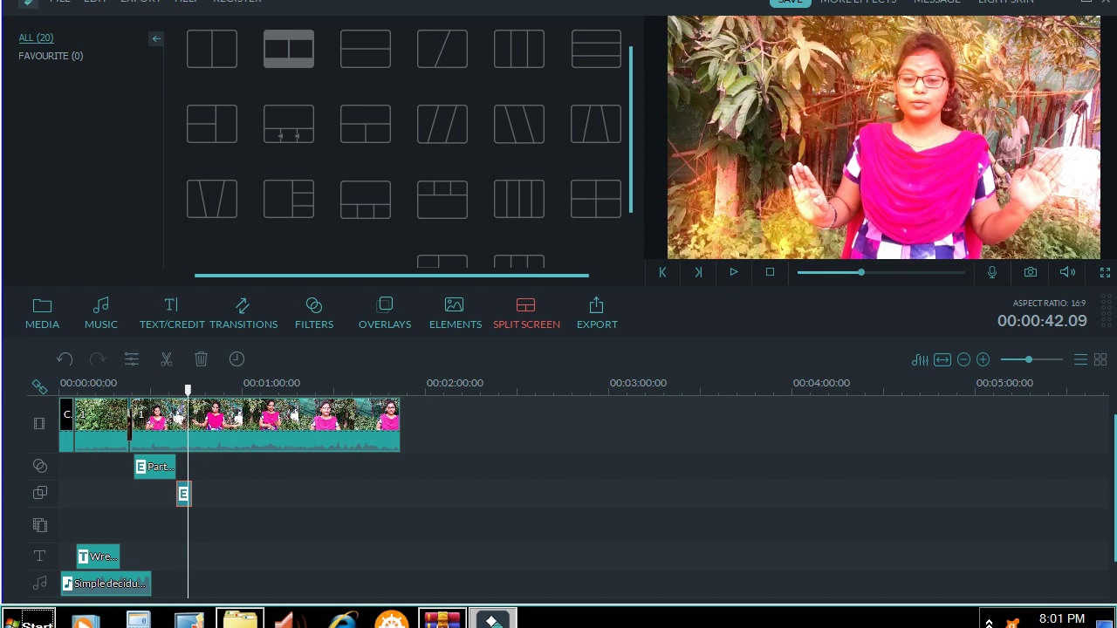
right_click(182, 495)
click(218, 372)
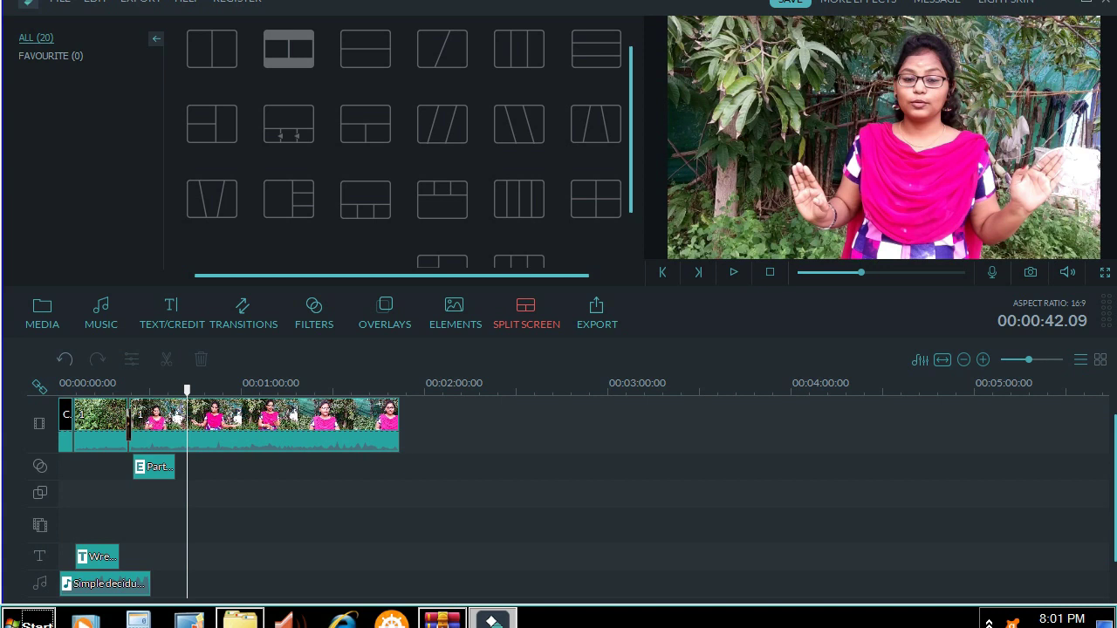
drag(1029, 359, 1055, 360)
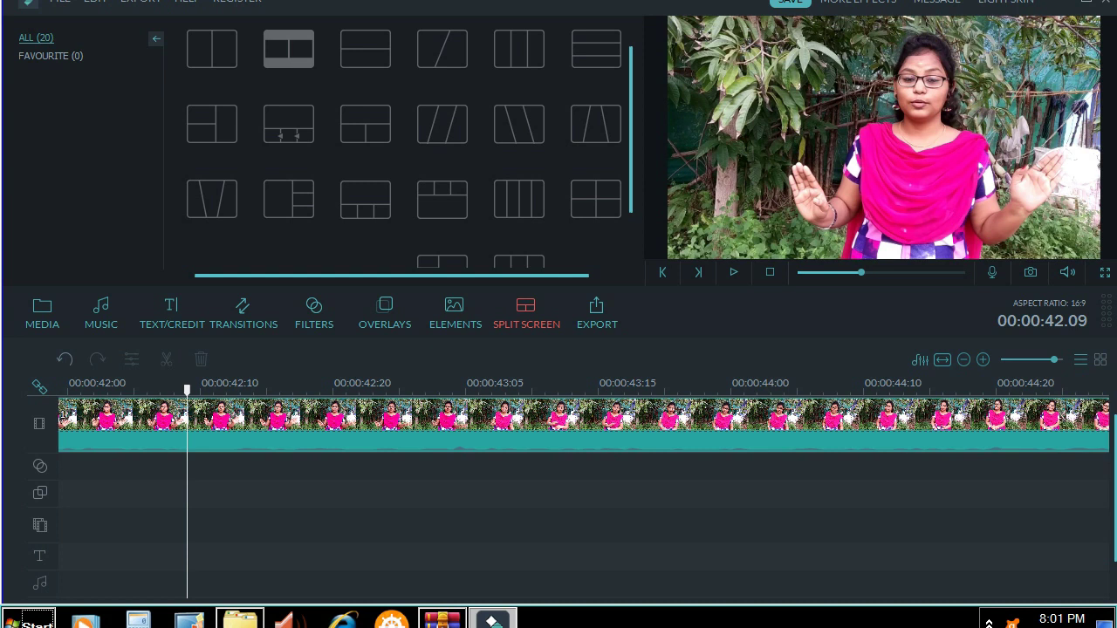
Examine the arrangement of all clips on the timeline at several zoom levels, from whole project to frame detail.
key(ctrl+minus)
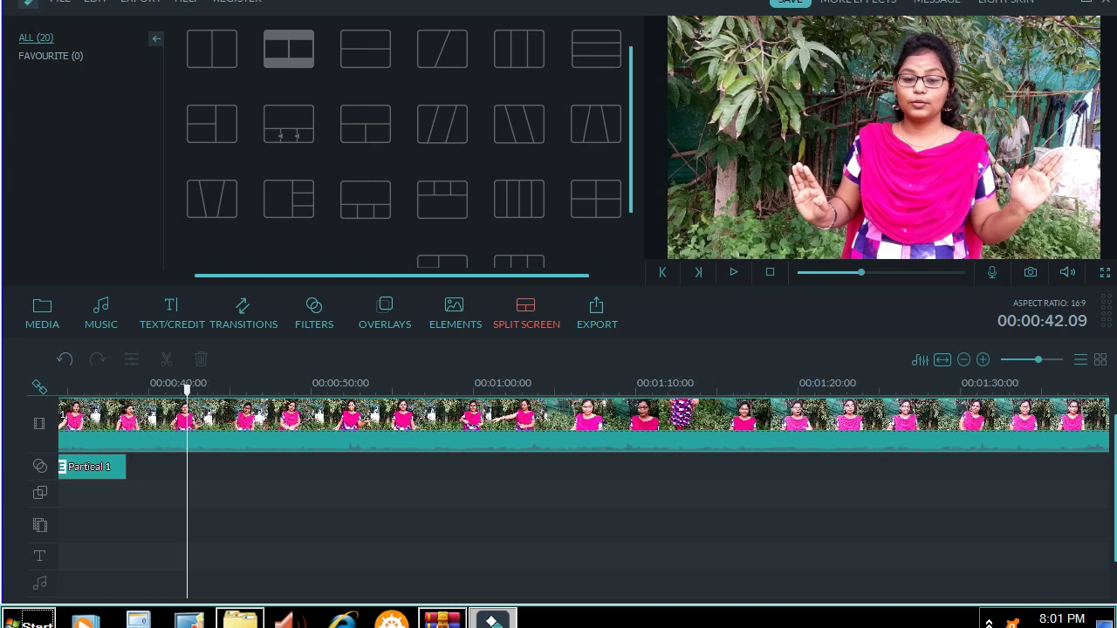
key(ctrl+minus)
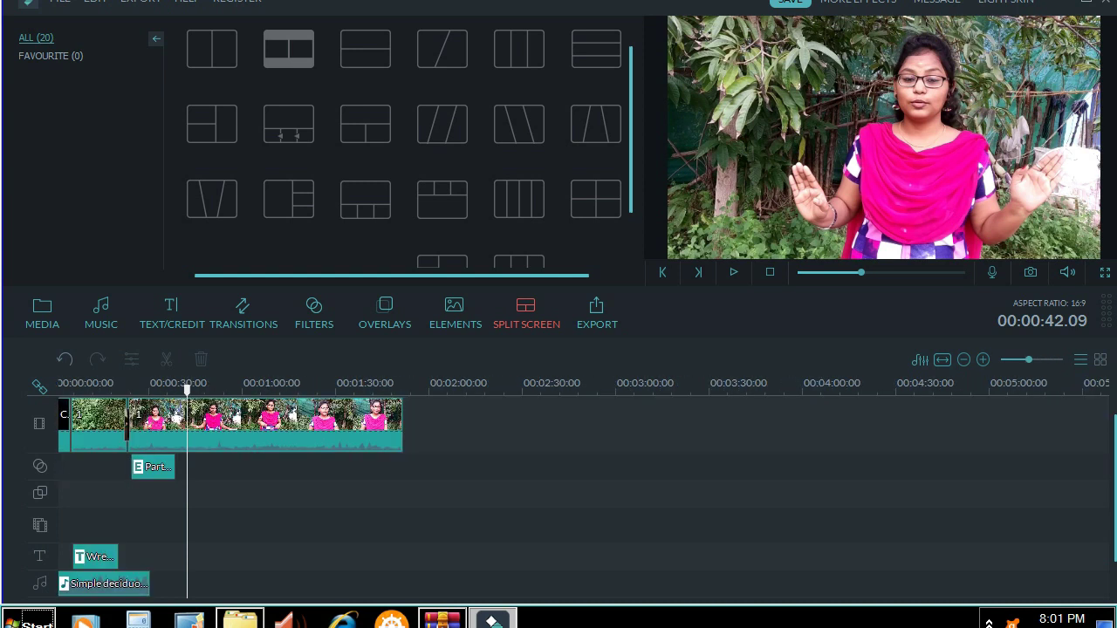
key(ctrl+minus)
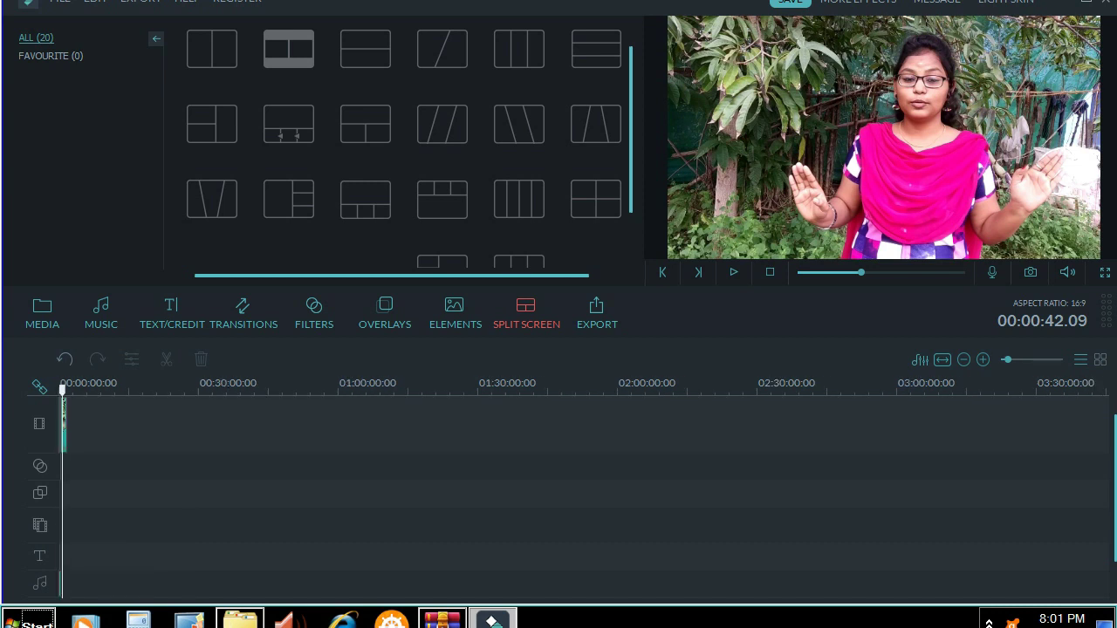
key(ctrl+plus)
key(ctrl+plus)
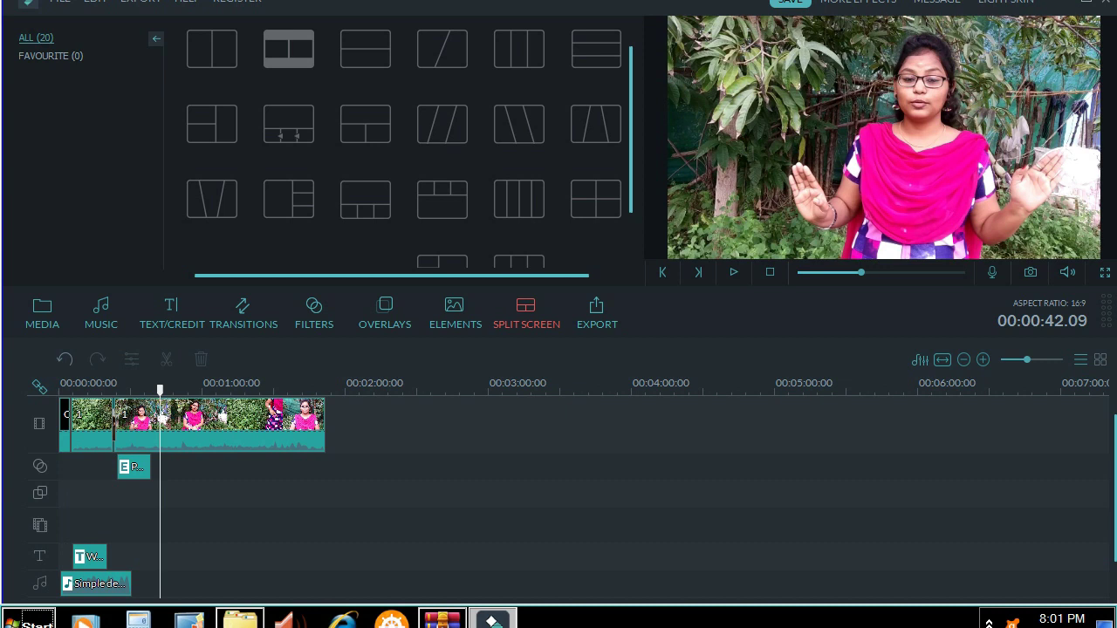
key(ctrl+minus)
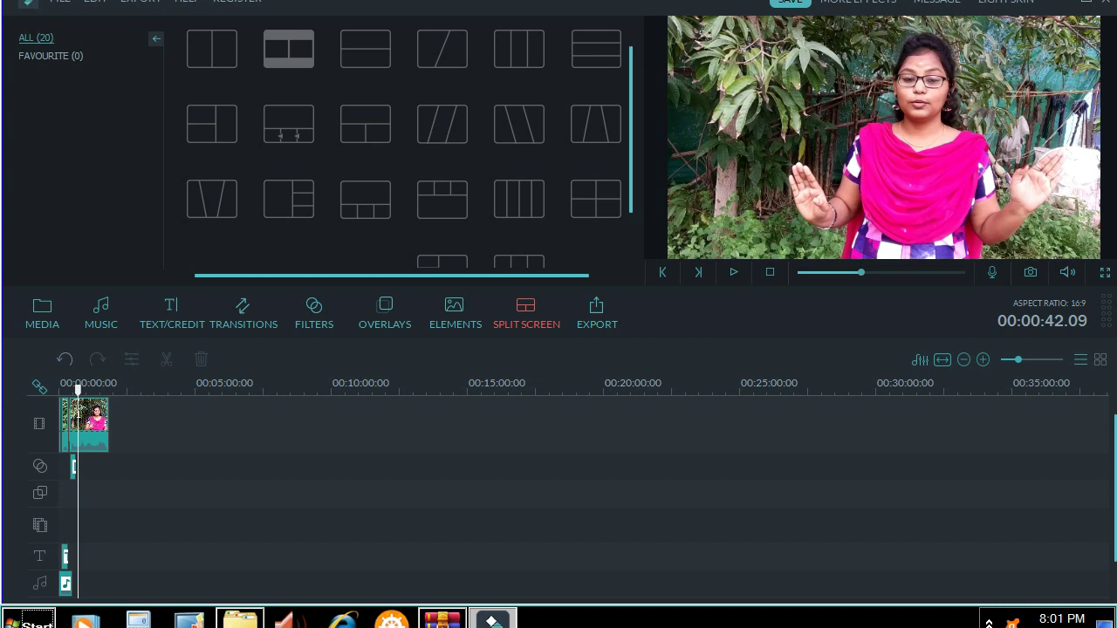
key(ctrl+=)
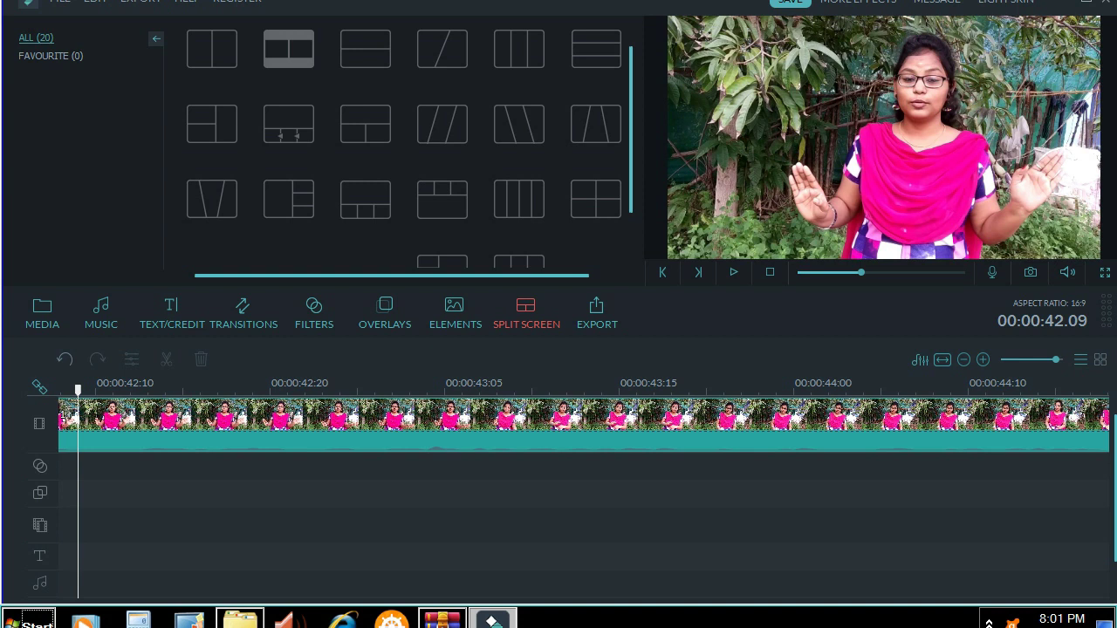
View the project as a storyboard and inspect the transition between the second and third clips and the third clip itself.
click(583, 424)
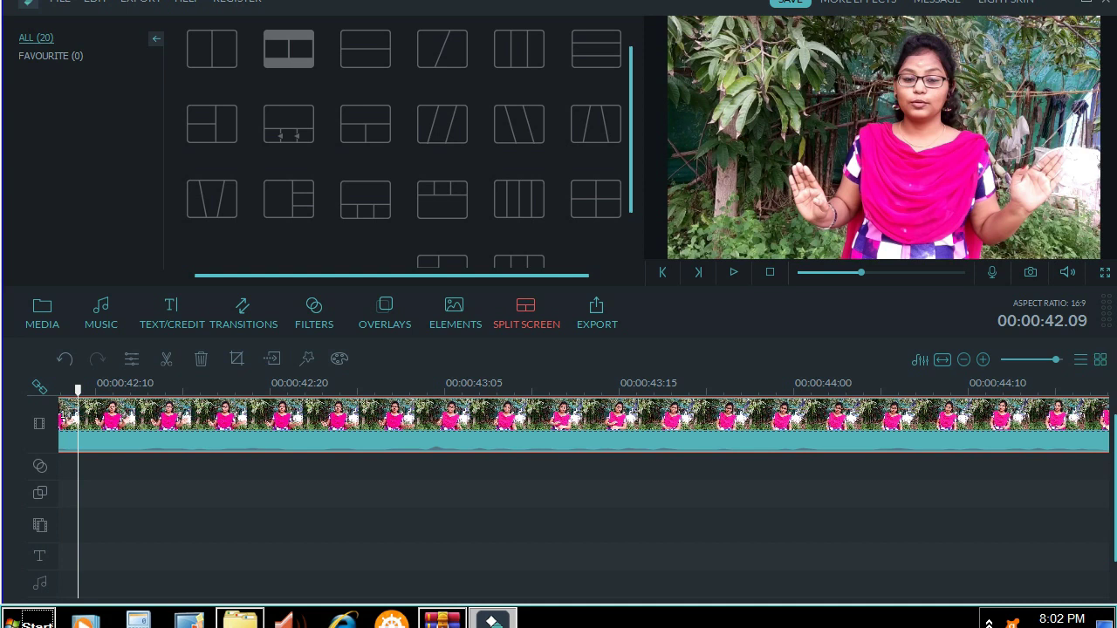
click(1100, 359)
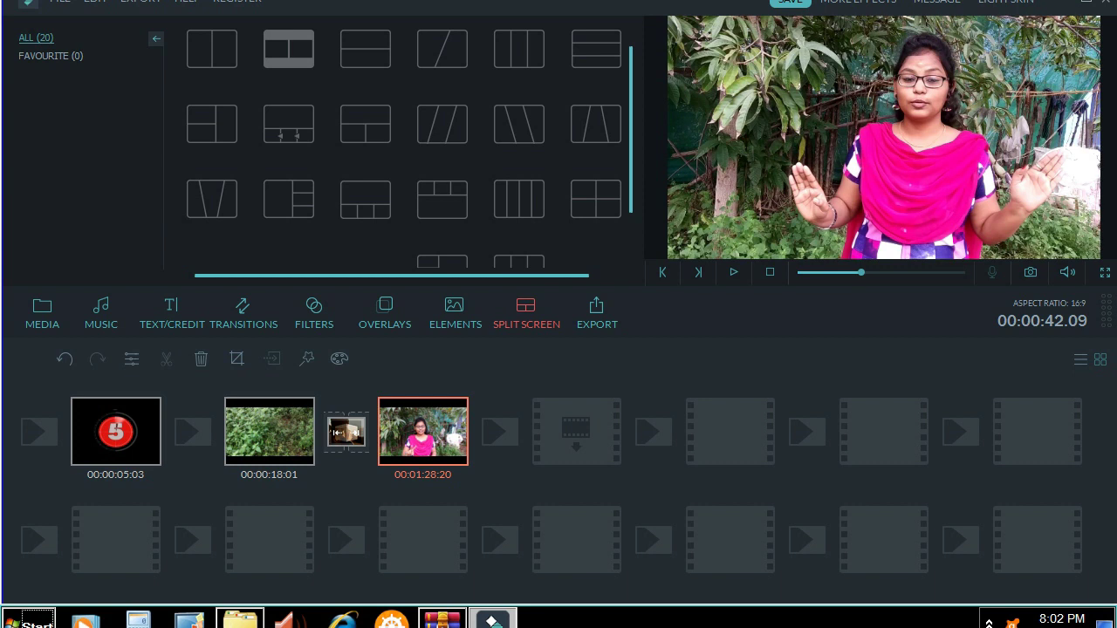
click(346, 432)
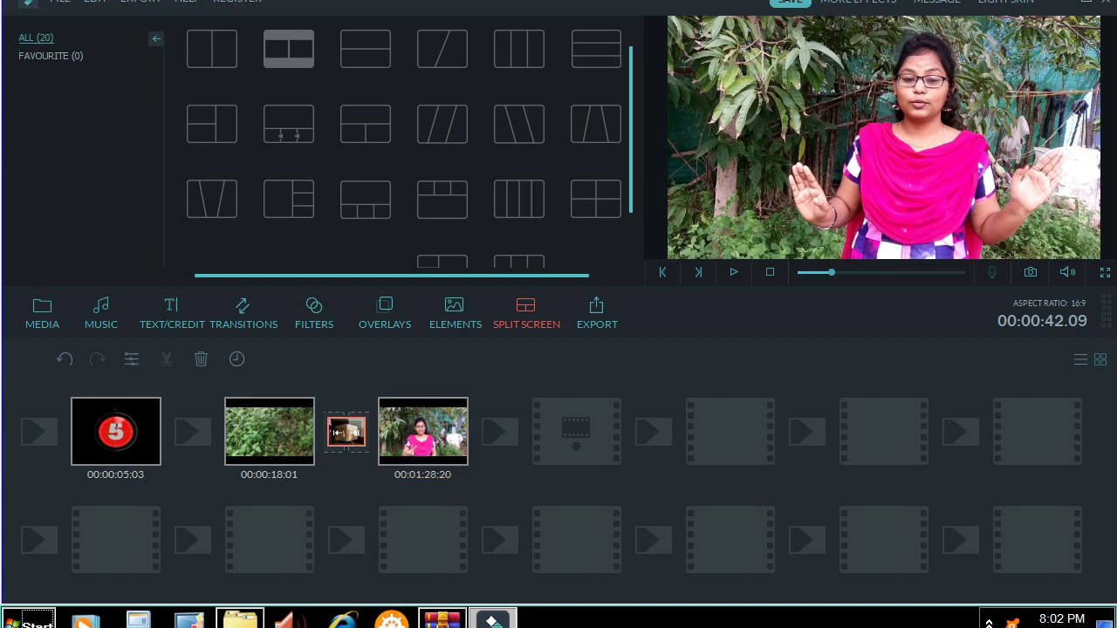
click(422, 431)
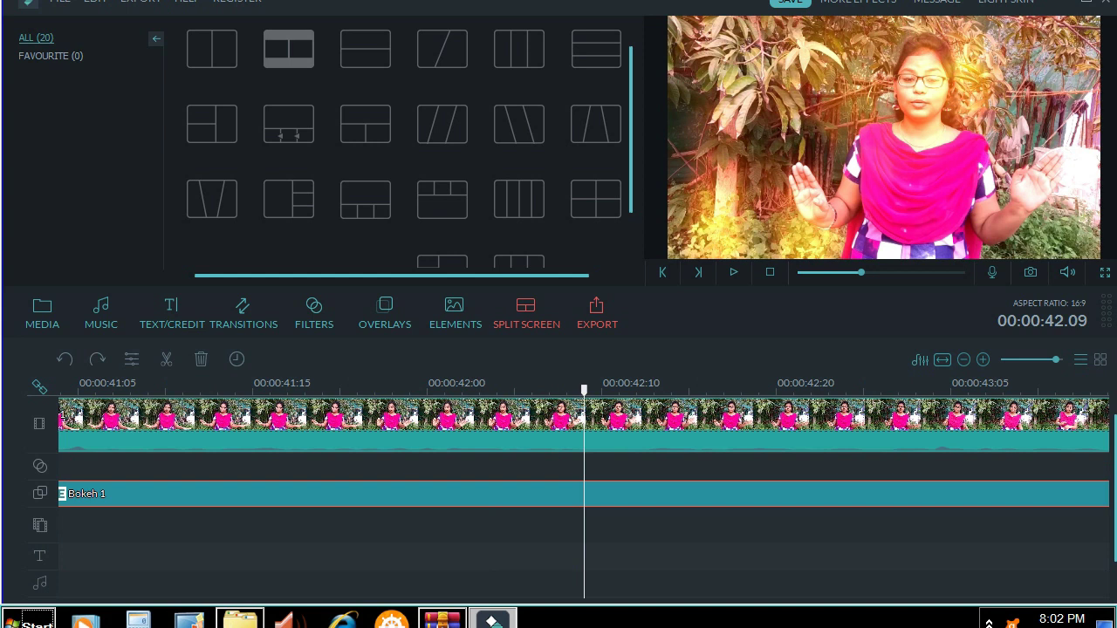
Open the export settings, look over the device and YouTube output options, and return to the MP4 file output.
key(ctrl+e)
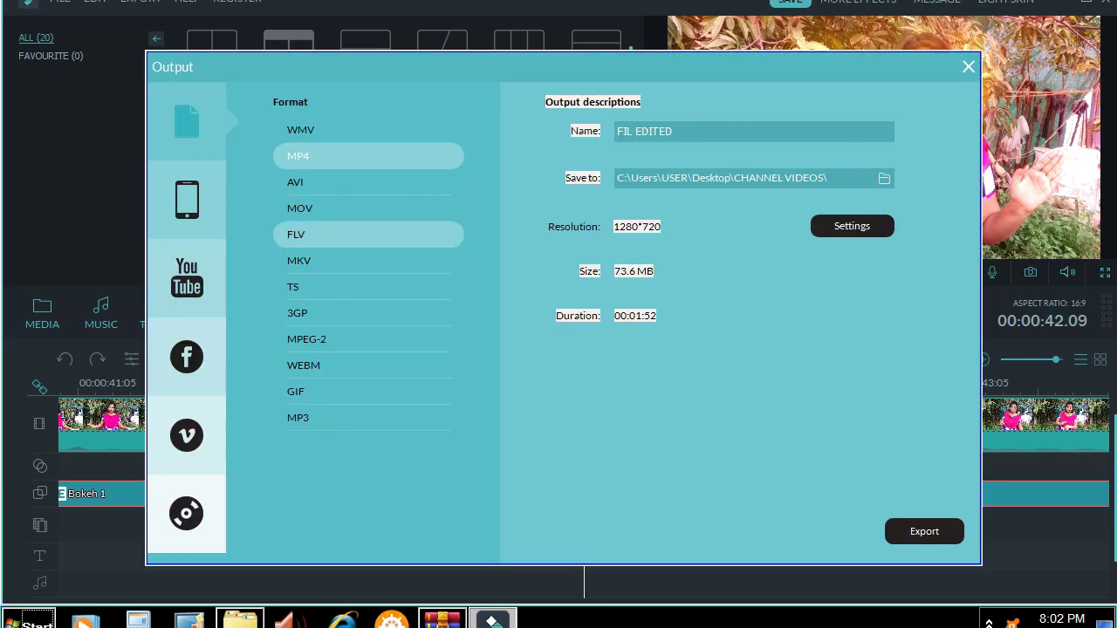
click(187, 199)
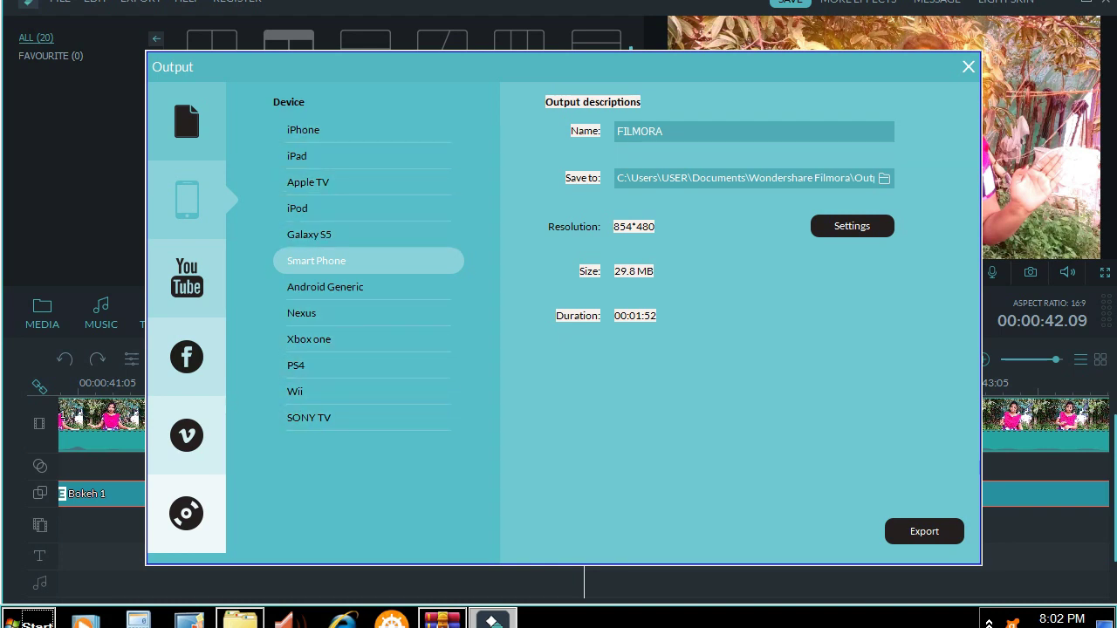
click(187, 277)
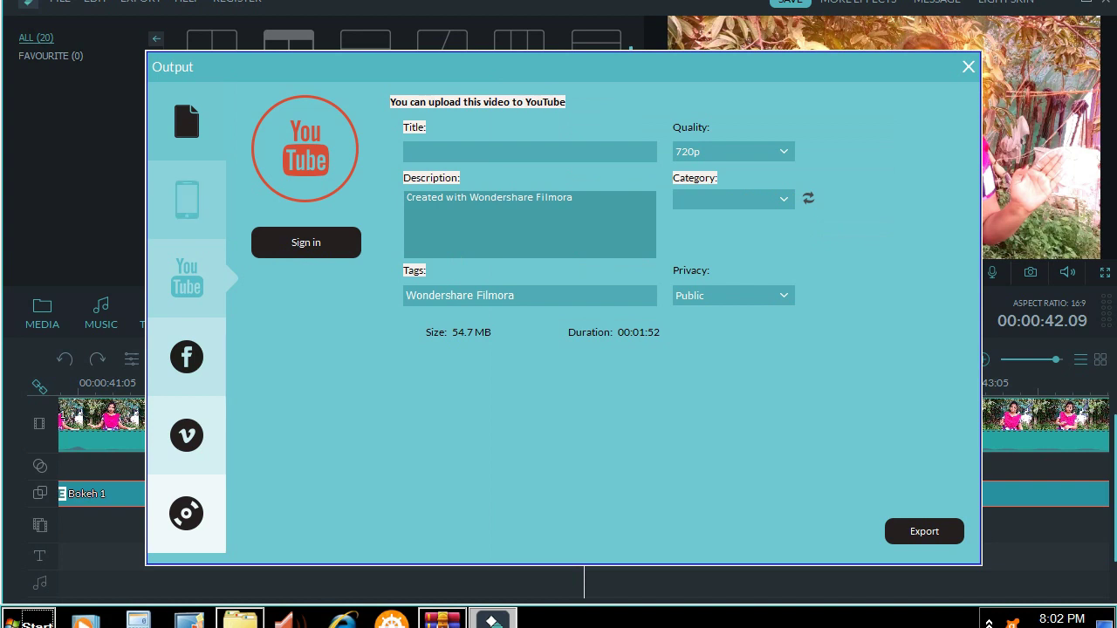
click(187, 199)
click(186, 120)
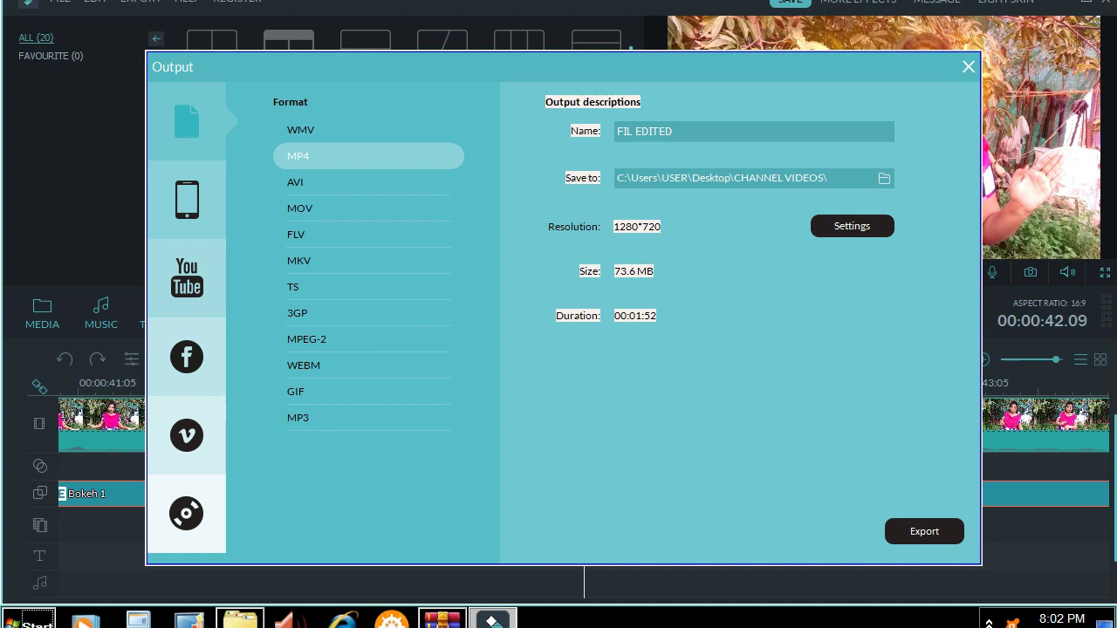
Try the Best quality preset for the MP4 export and restore the Better preset.
click(852, 227)
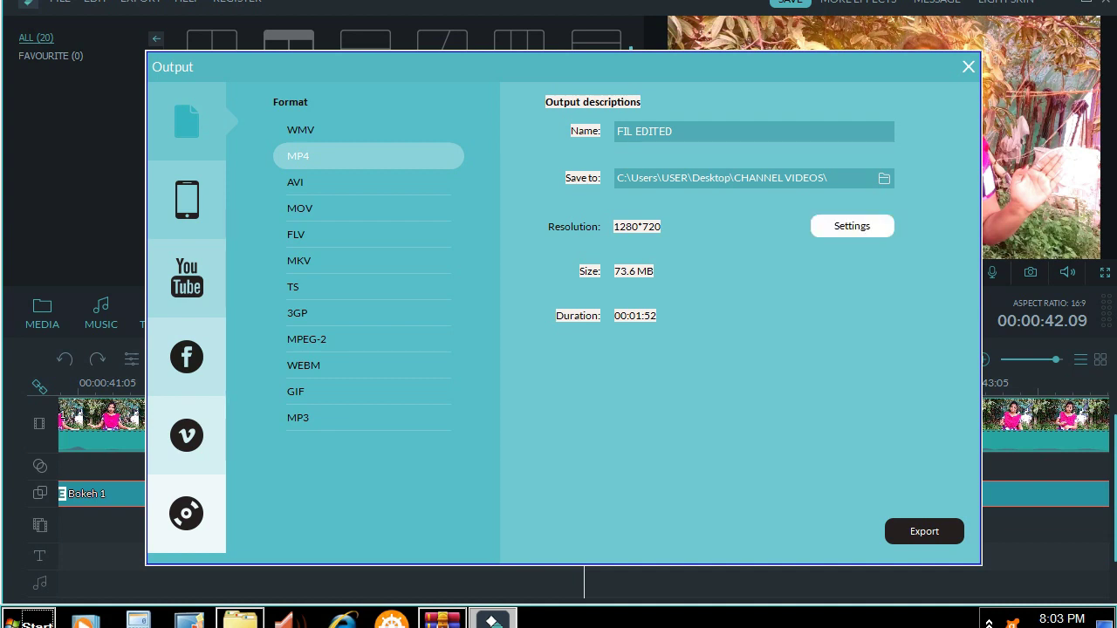
click(451, 190)
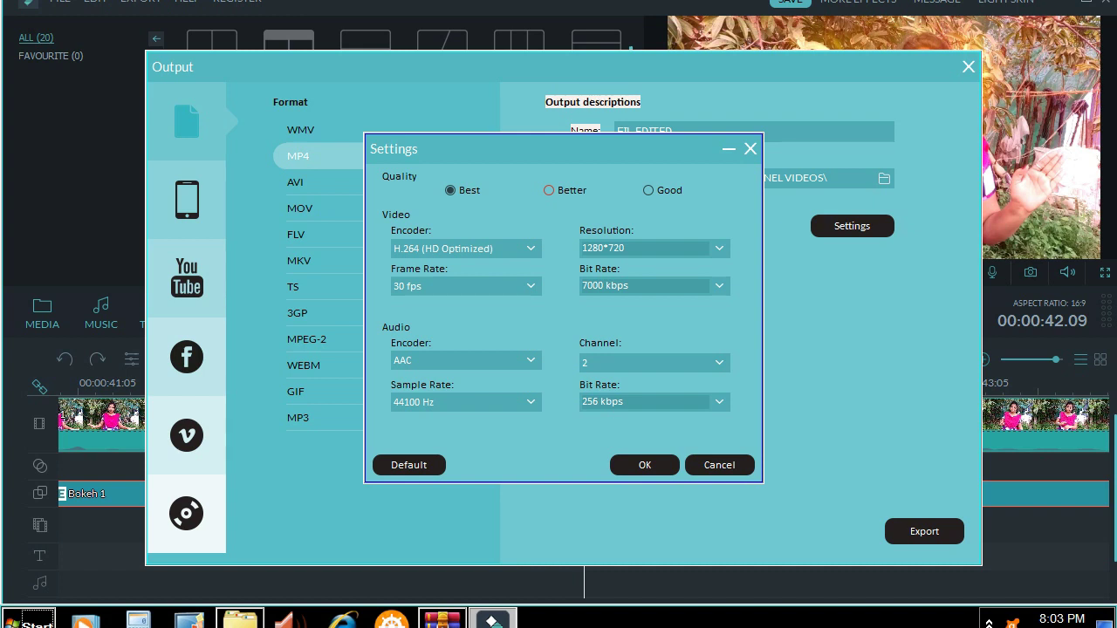
click(644, 465)
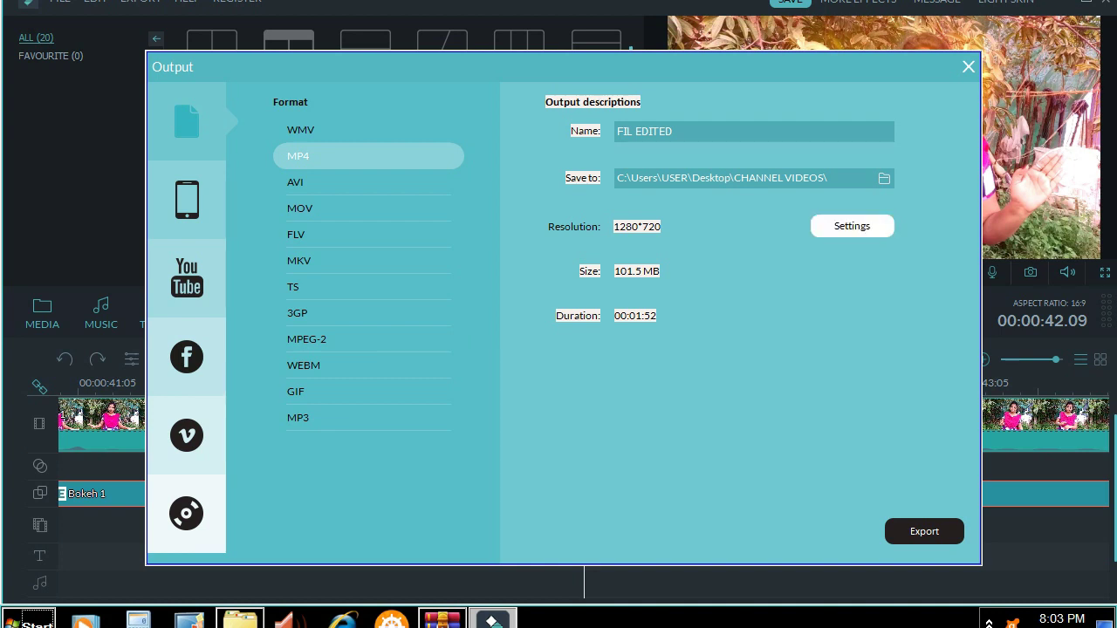
click(852, 226)
click(549, 190)
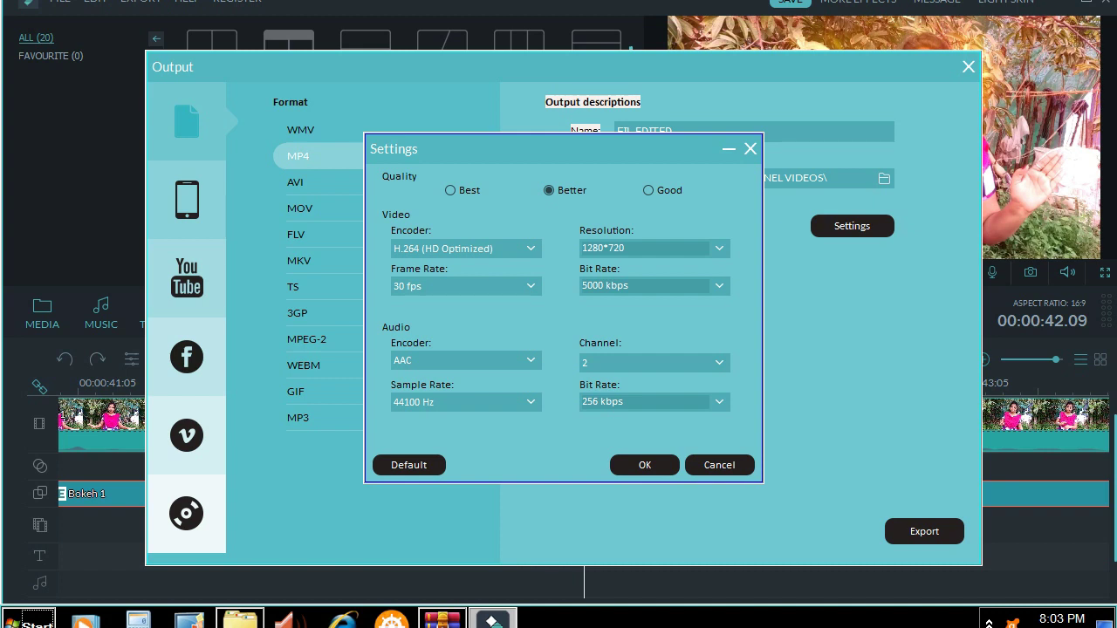
click(644, 465)
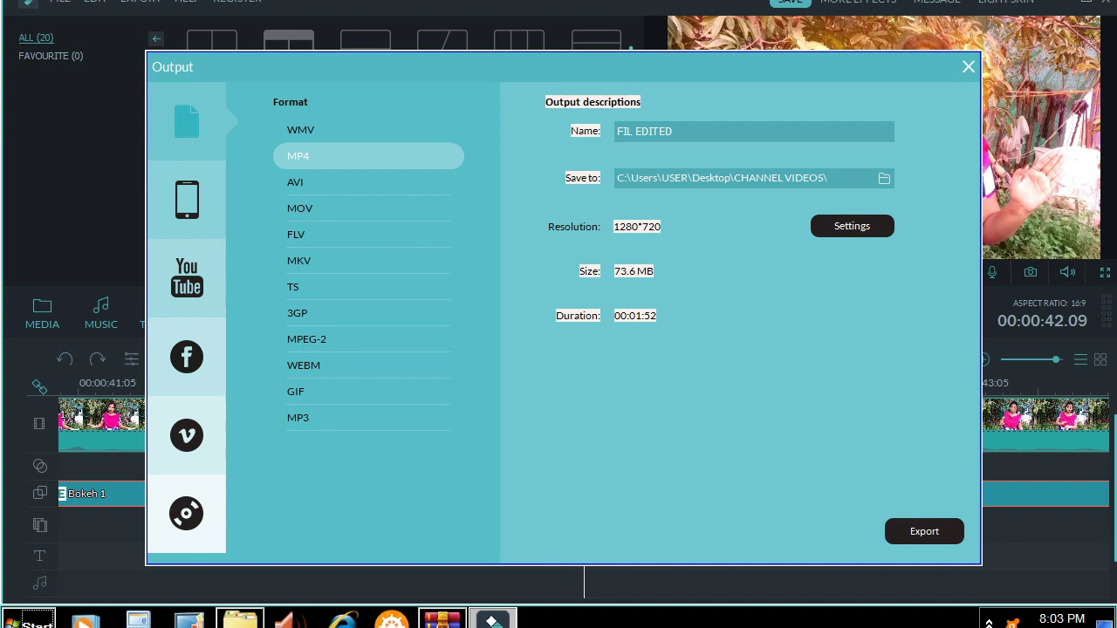
Start exporting FIL EDITED as an MP4 and look over the finish actions, keeping Sound reminder.
click(924, 530)
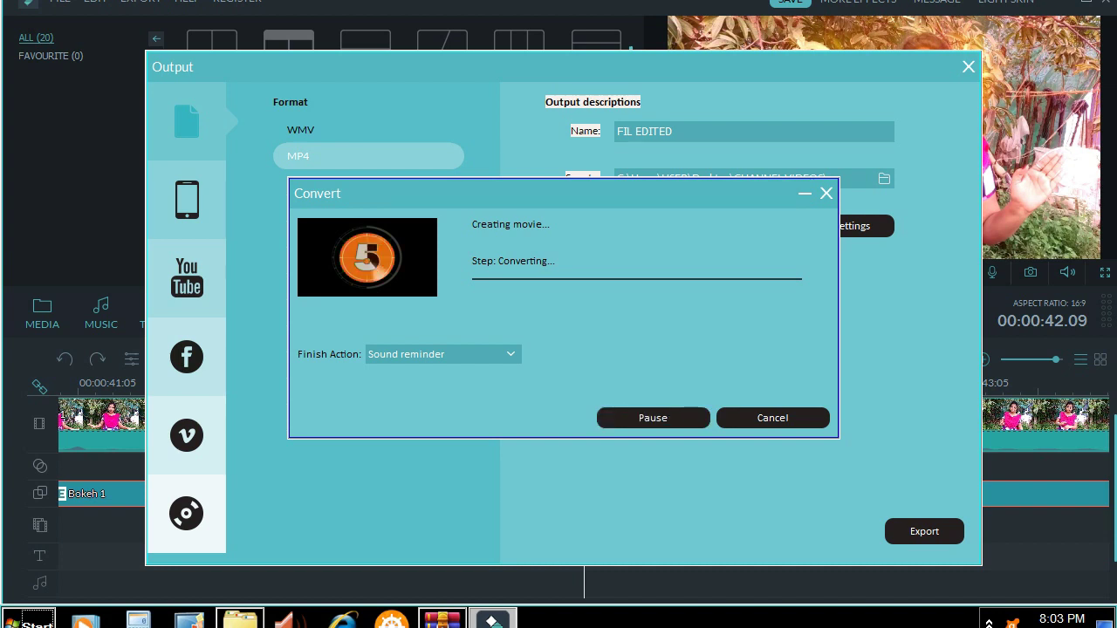
click(443, 354)
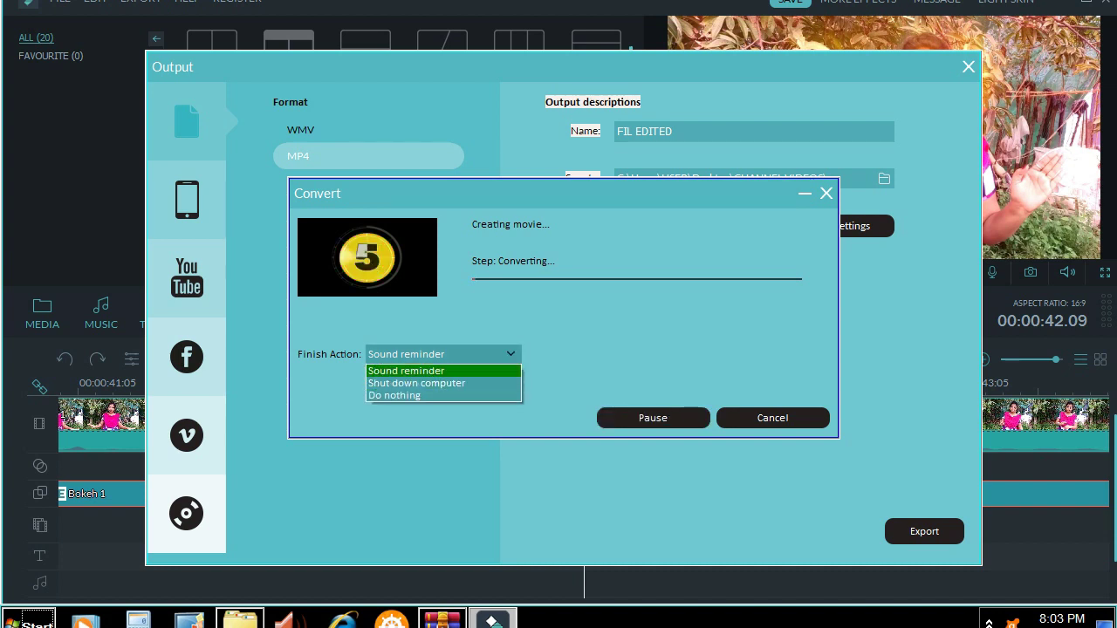
key(Escape)
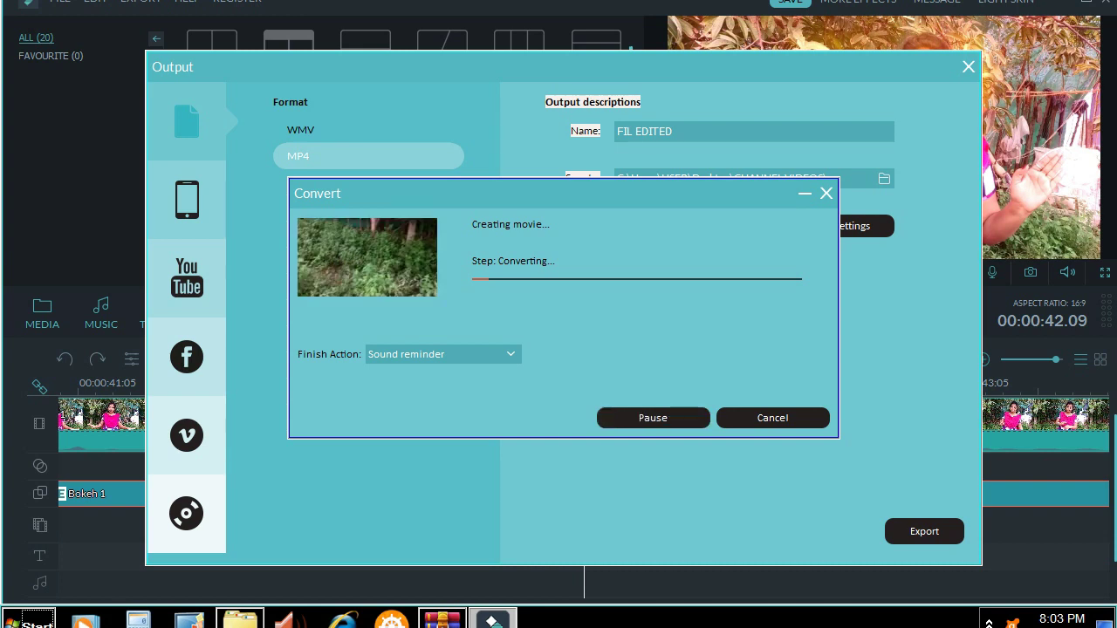
Pause the running conversion, cancel it and leave the export settings.
click(653, 417)
click(653, 417)
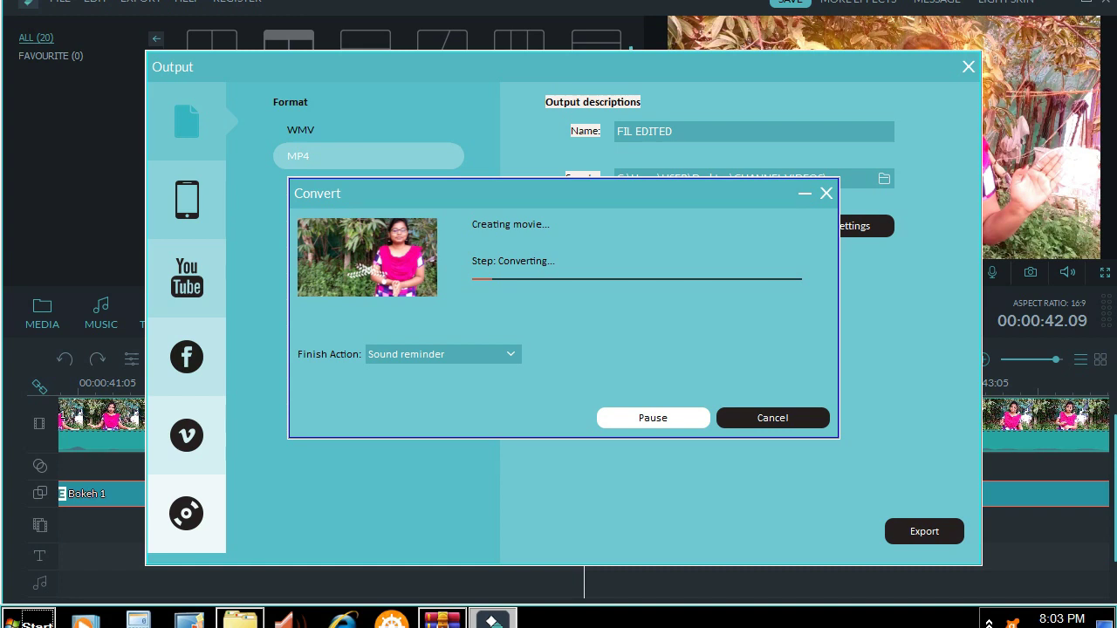
click(653, 418)
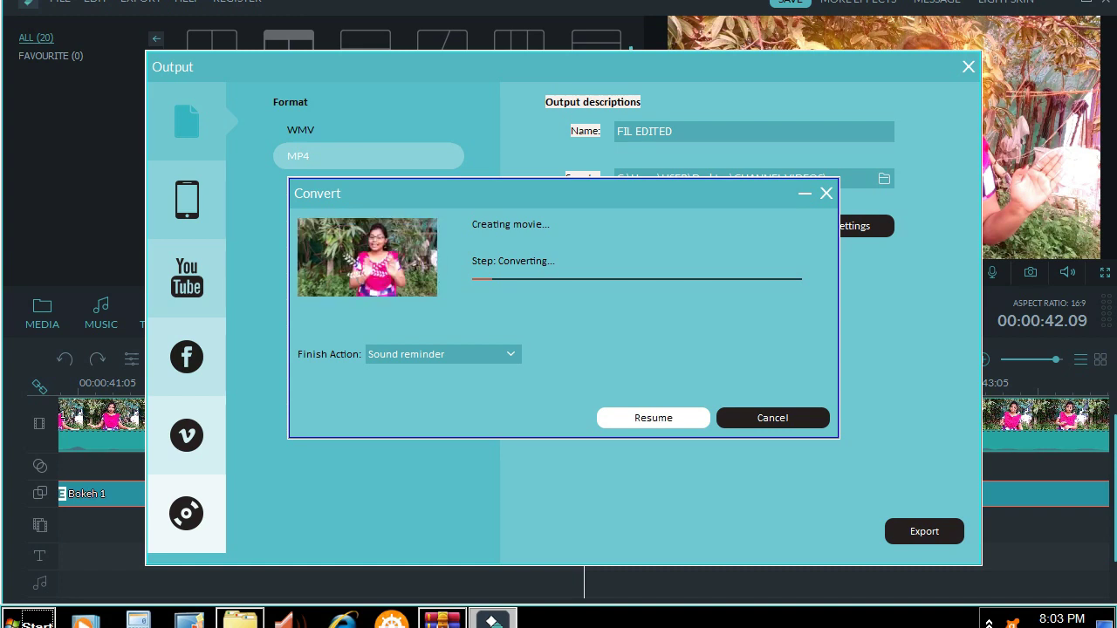
click(772, 418)
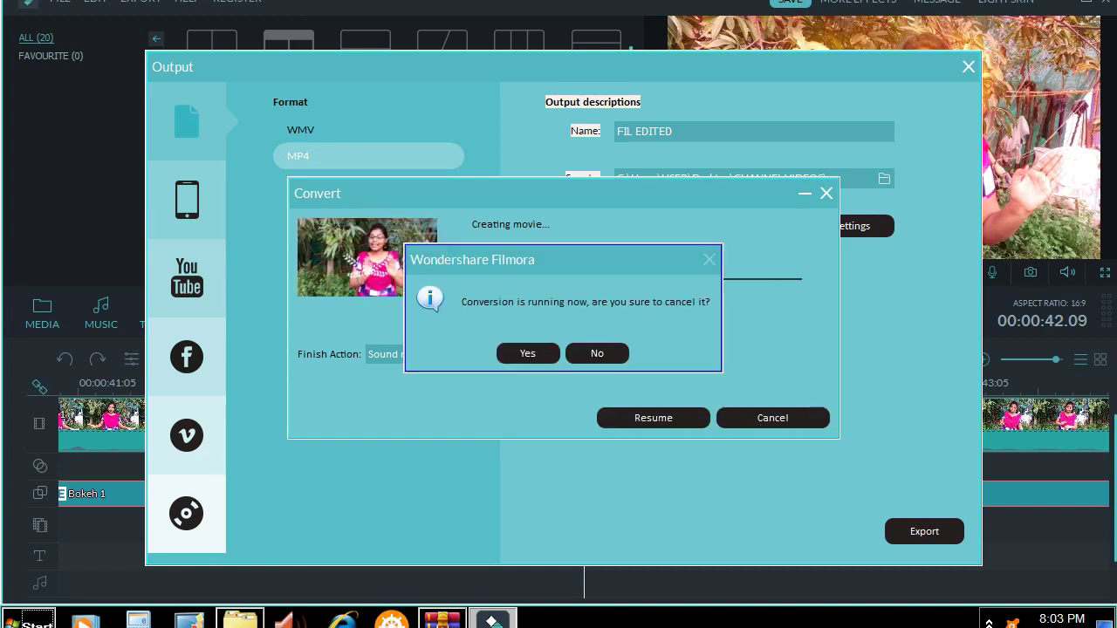
click(527, 353)
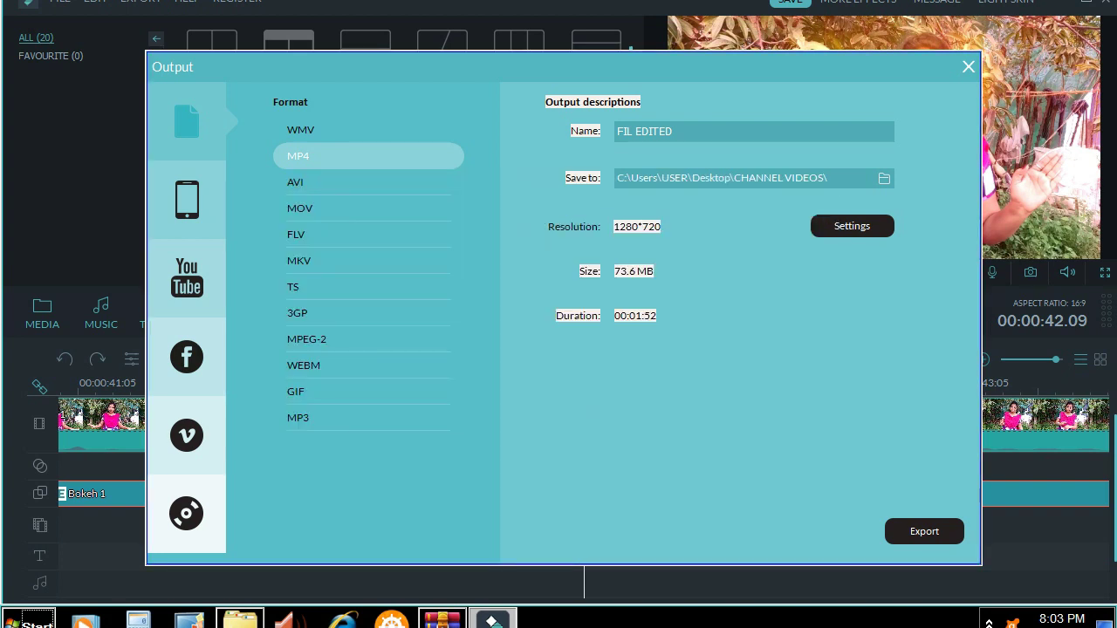
click(968, 66)
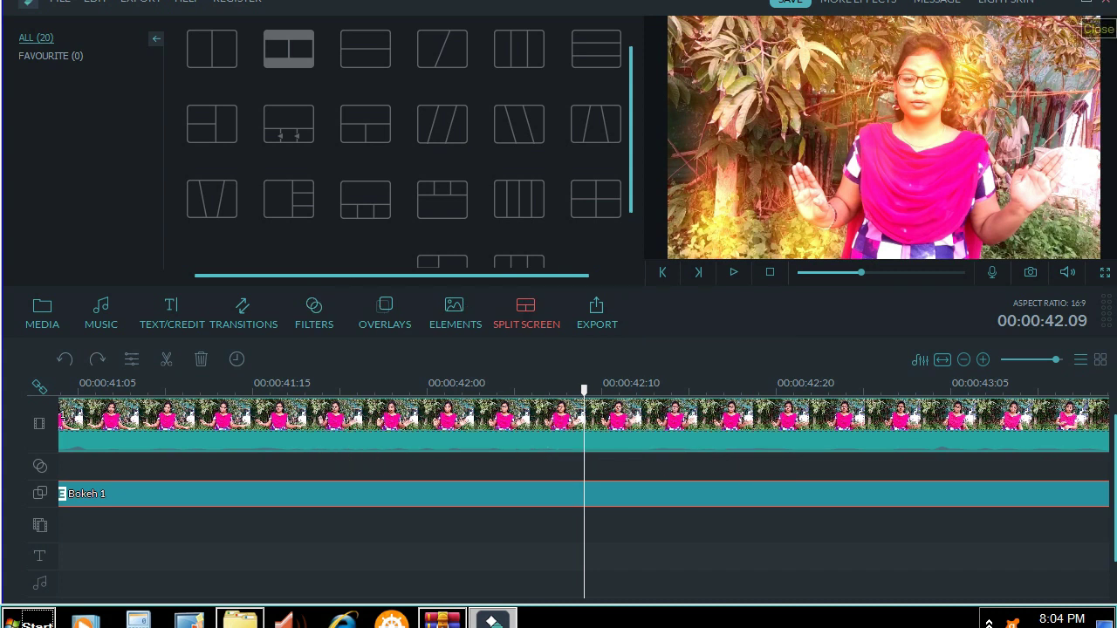
Close the program and save the changes to the project.
click(1105, 2)
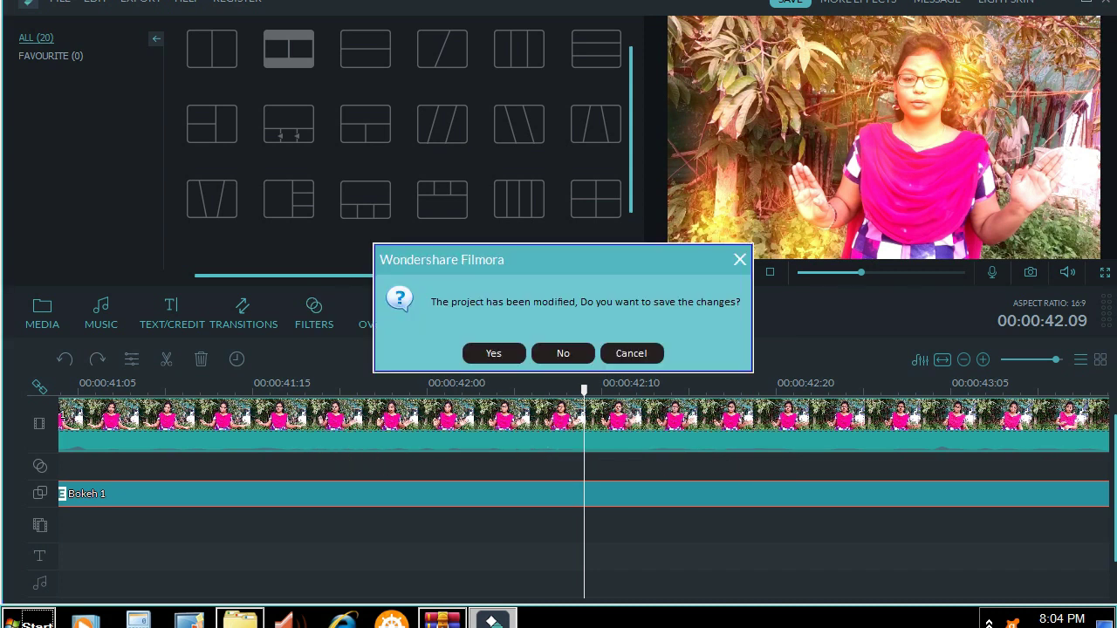
click(493, 353)
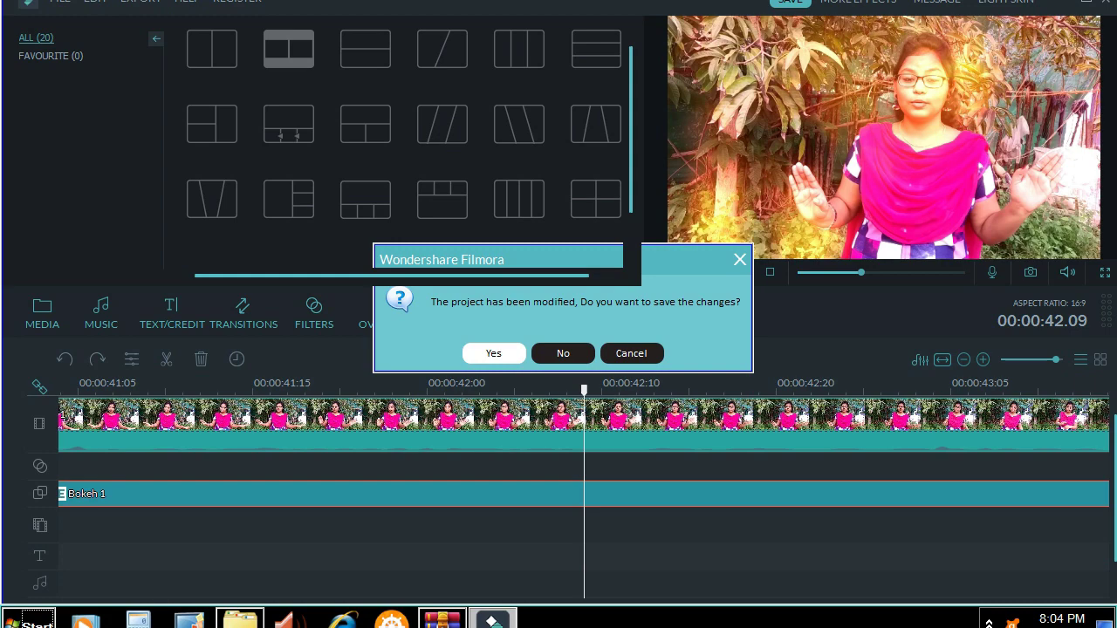